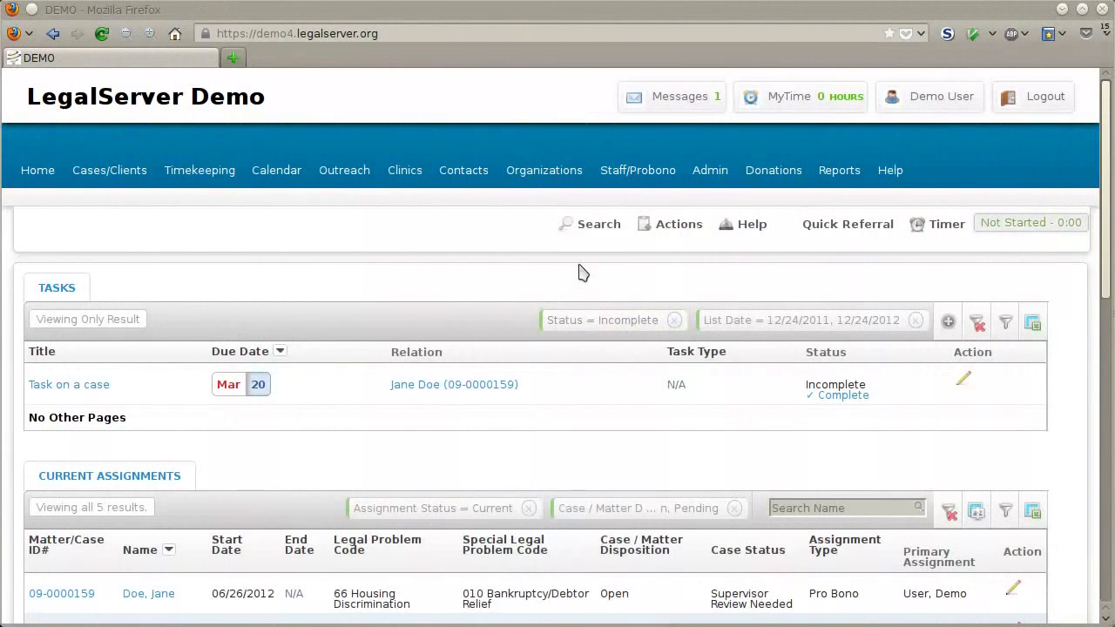
Bring up the client search form from the Search menu and scroll down its fields
left_click(604, 228)
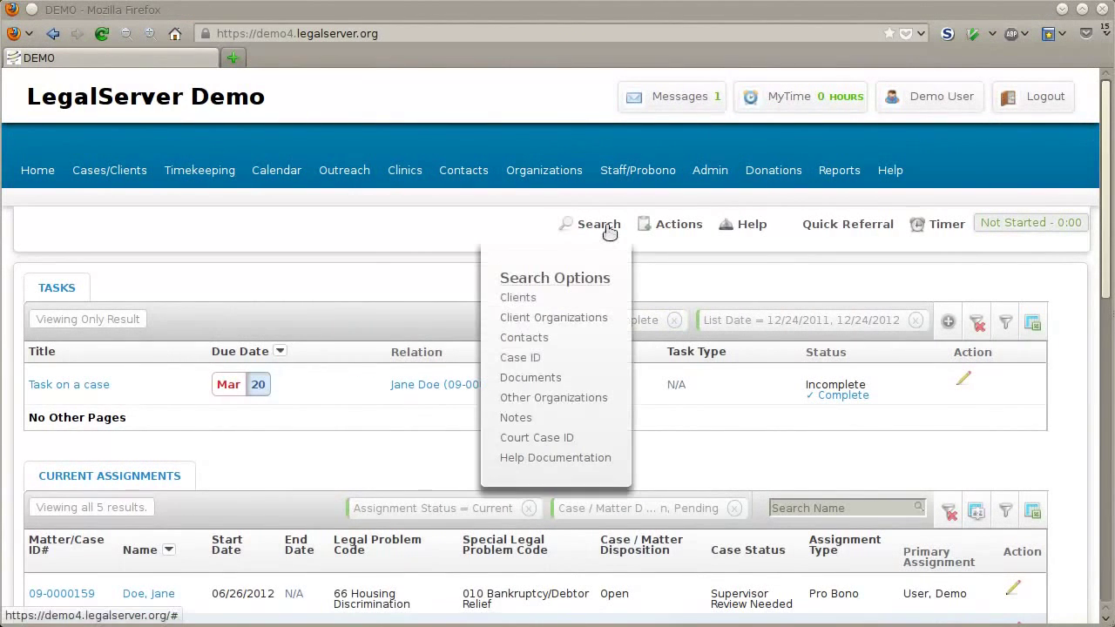
left_click(534, 301)
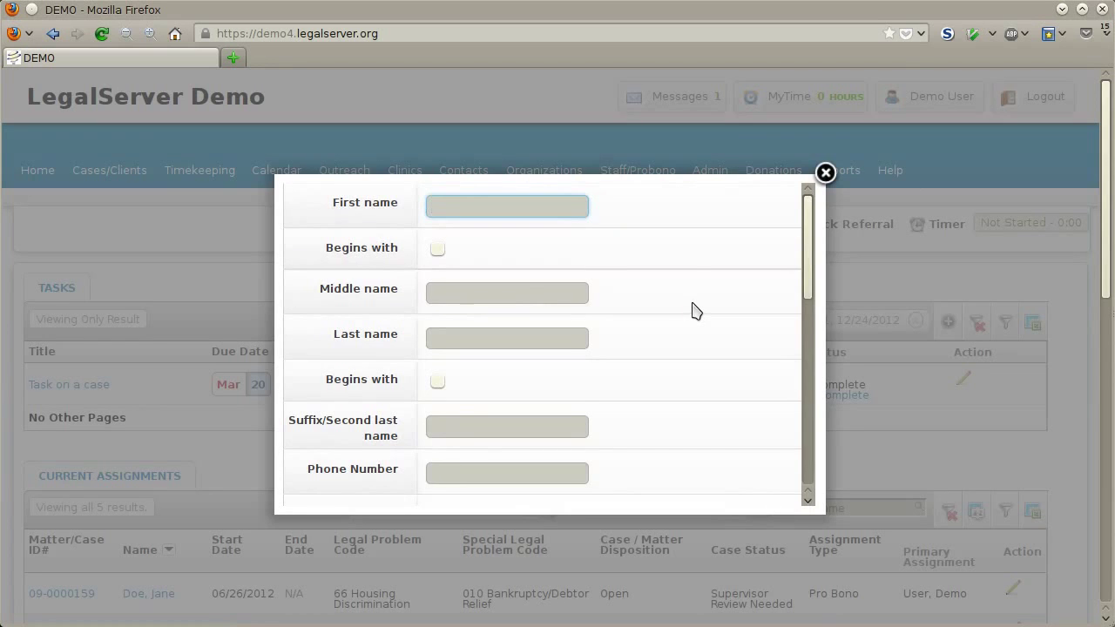
scroll(694, 311, "down", 6)
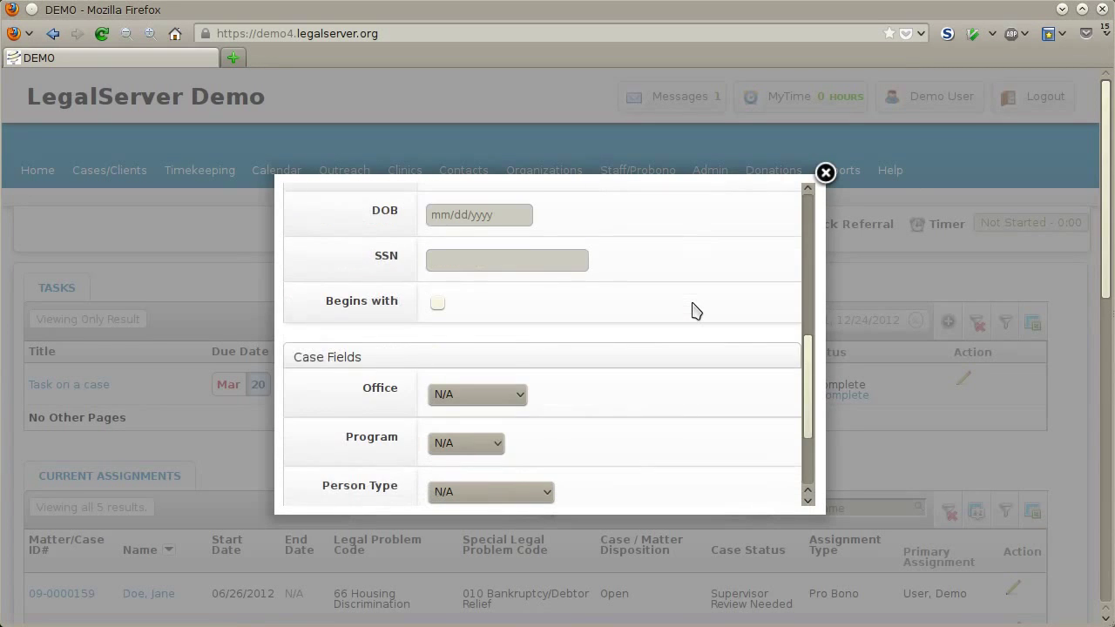
scroll(694, 311, "down", 3)
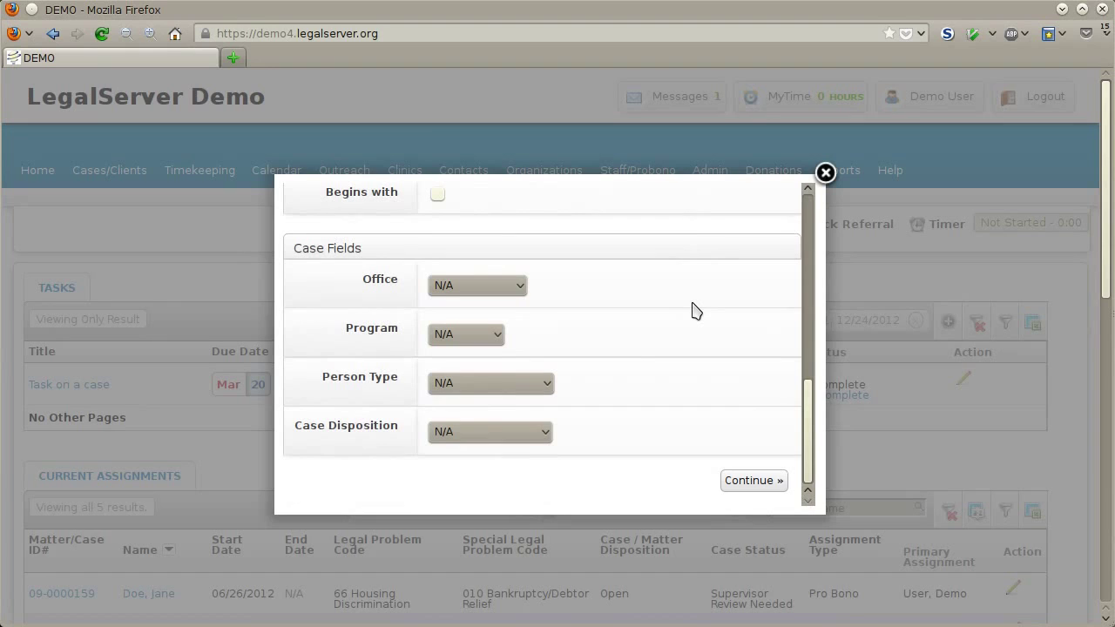
Review the Office, Program, Person Type and Case Disposition choices, leaving each at N/A
left_click(484, 291)
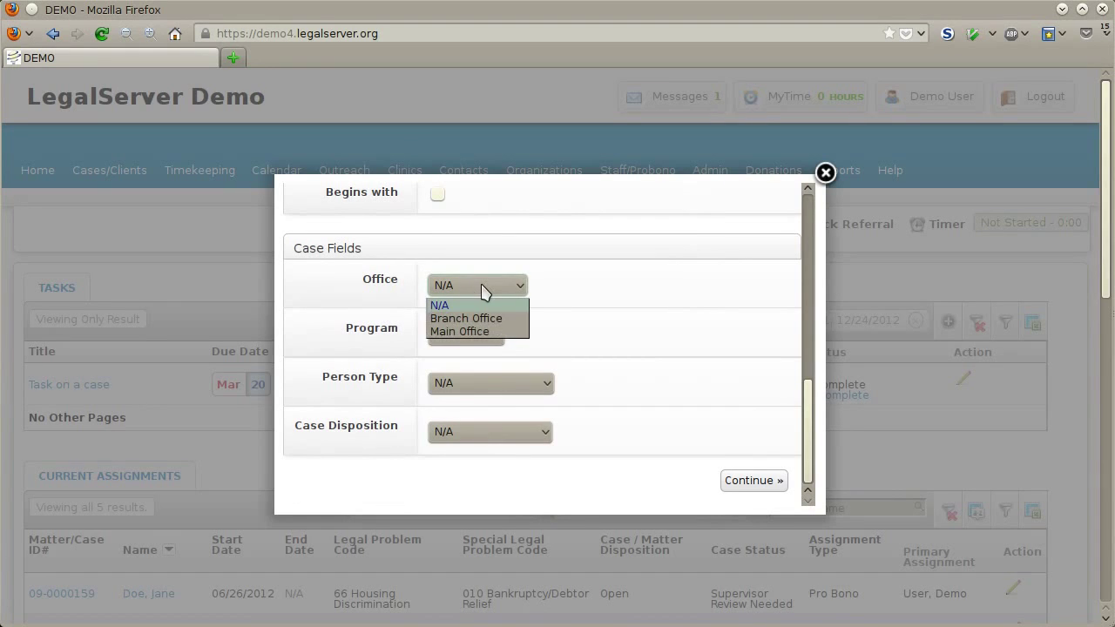
left_click(484, 291)
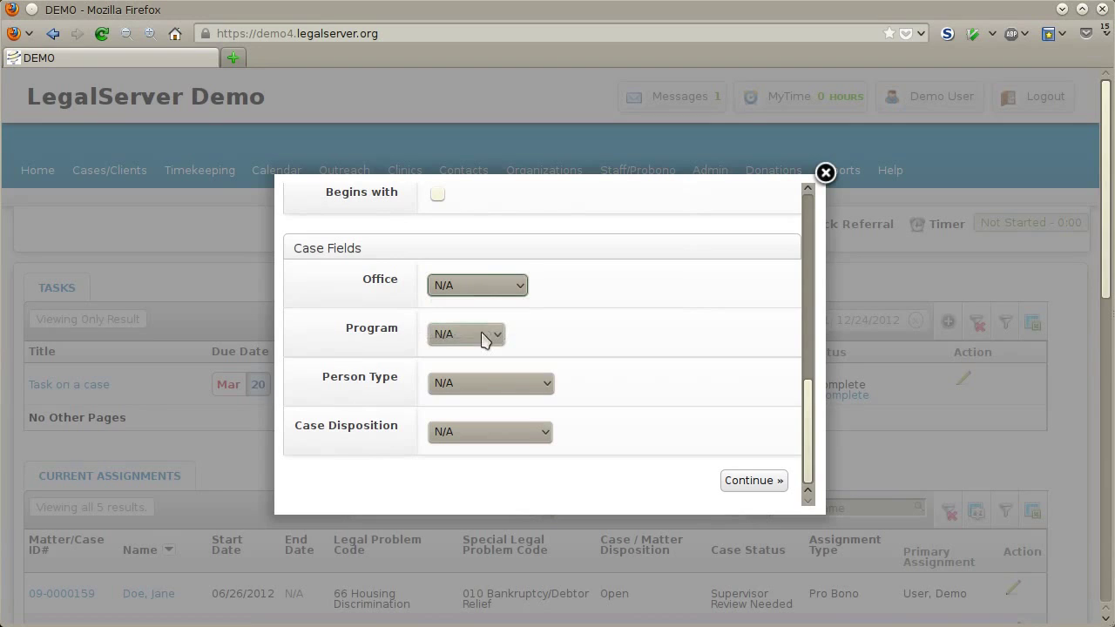
left_click(477, 344)
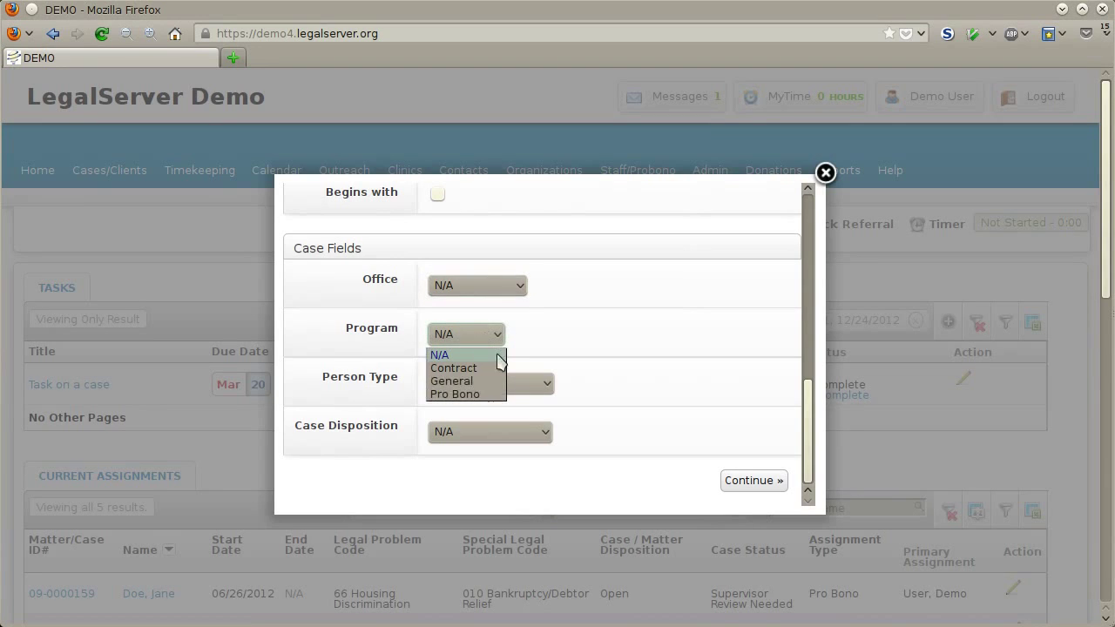
left_click(493, 385)
left_click(494, 386)
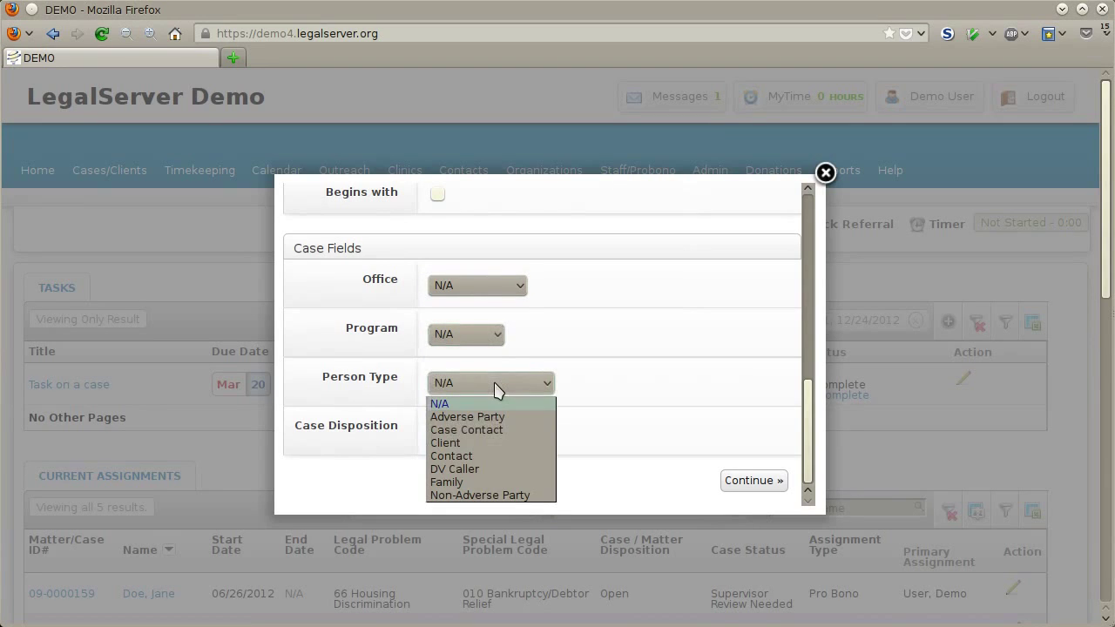
left_click(493, 389)
left_click(512, 432)
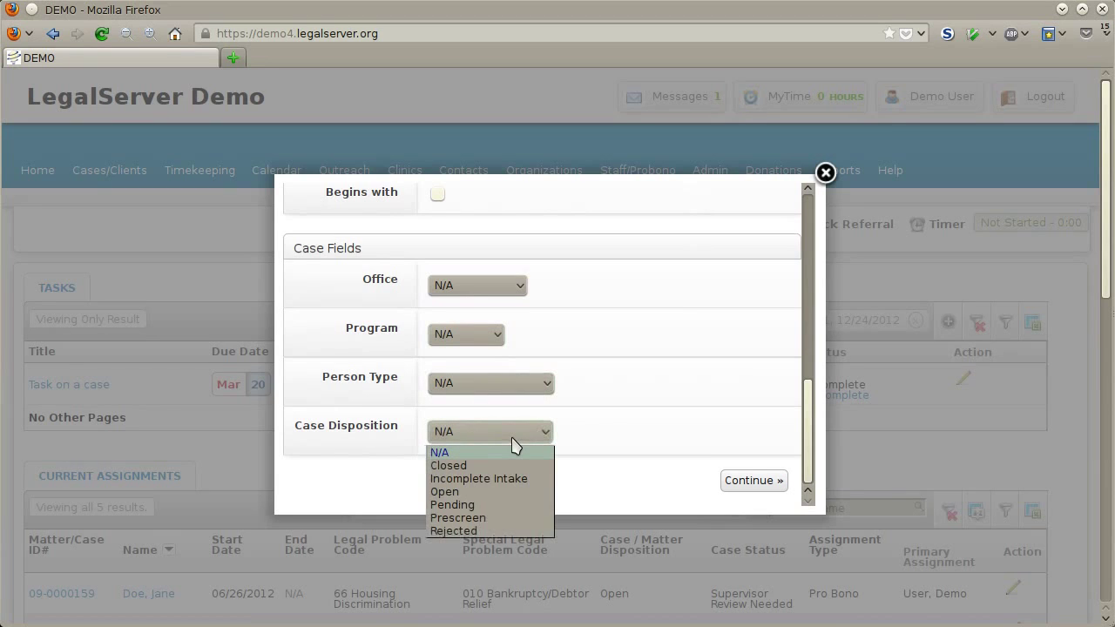
left_click(515, 445)
scroll(670, 430, "up", 5)
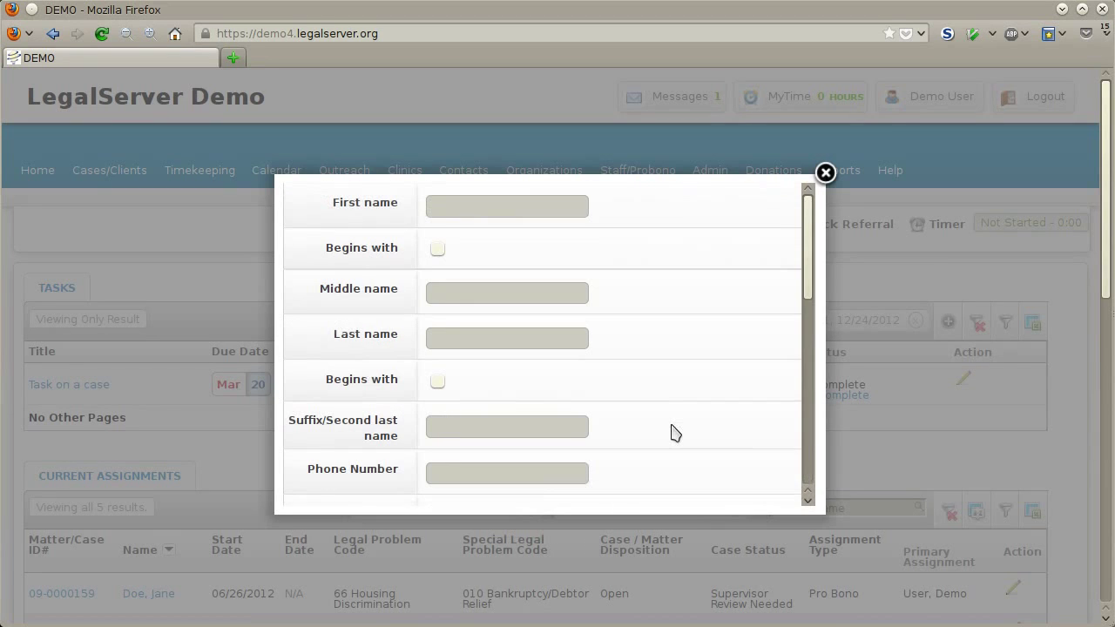
Search clients for first name 'jane' and last name 'doe', then scroll the 10 results
left_click(522, 206)
type("jane")
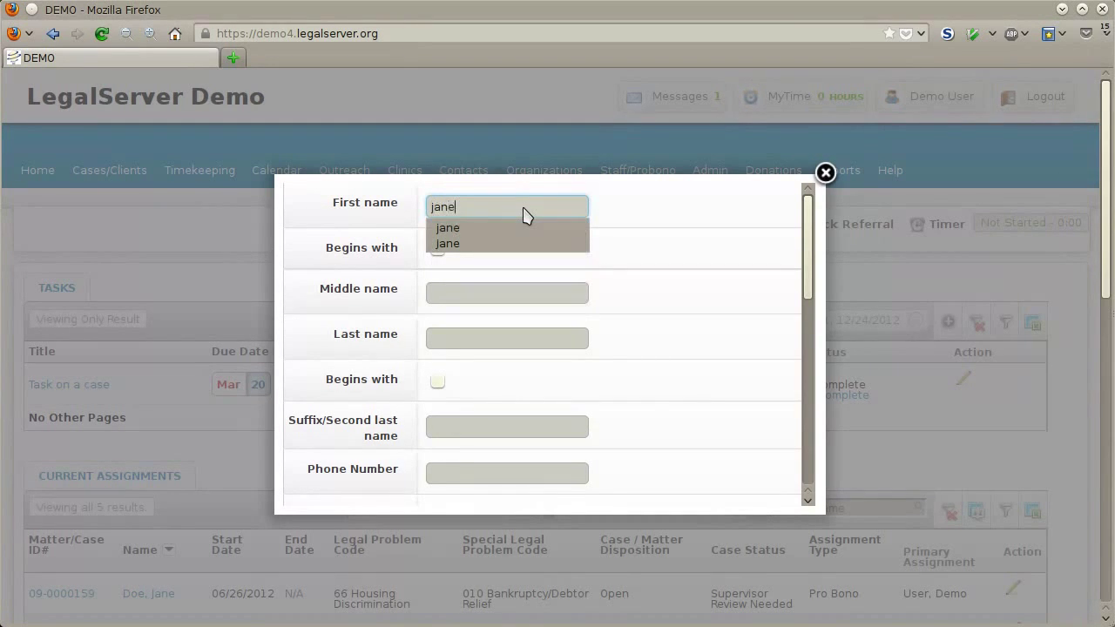
key("Tab")
key("Tab")
type("doe")
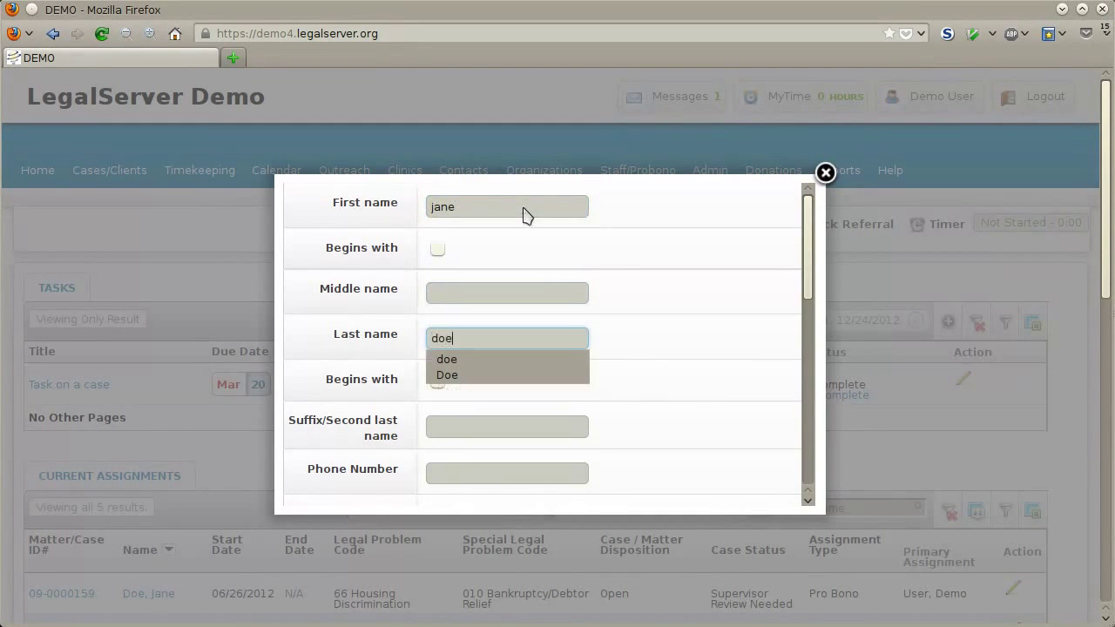
key("Return")
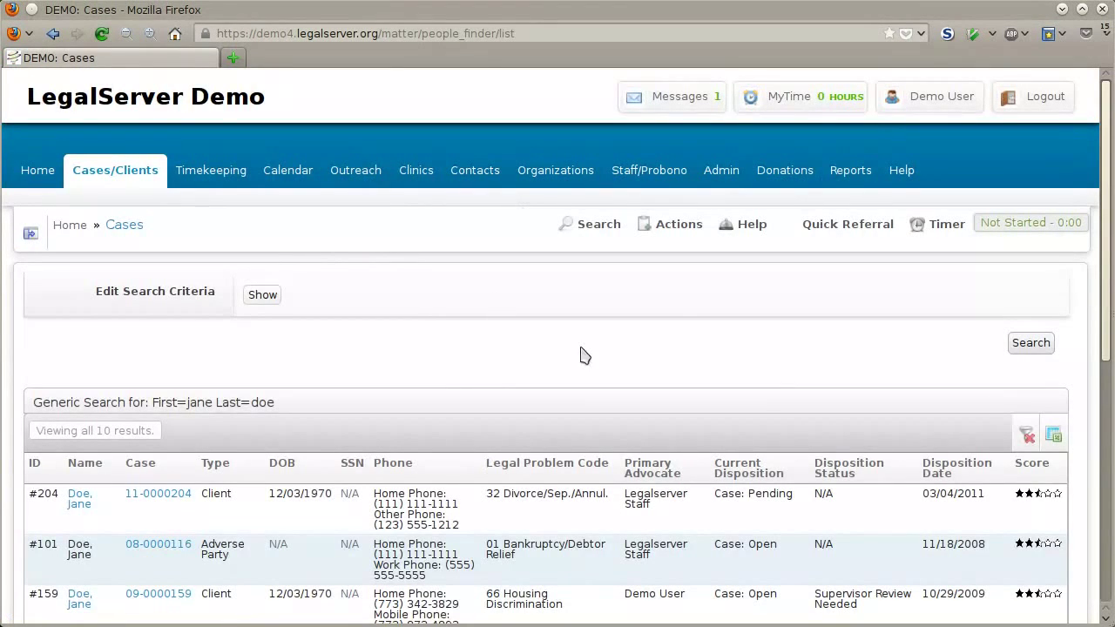
scroll(702, 281, "down", 4)
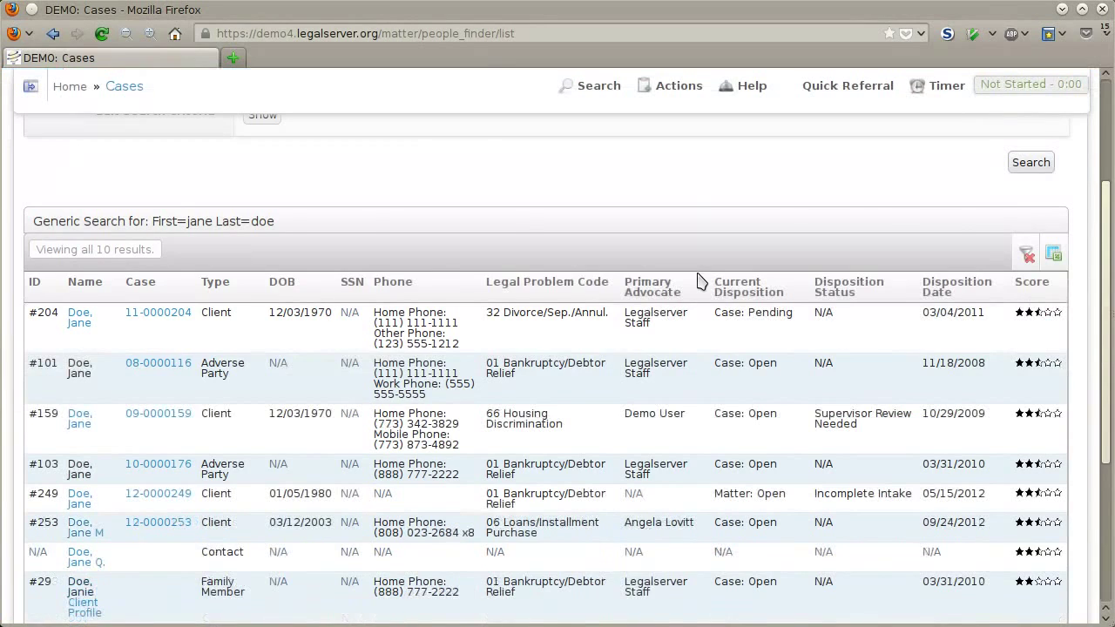
scroll(702, 281, "down", 1)
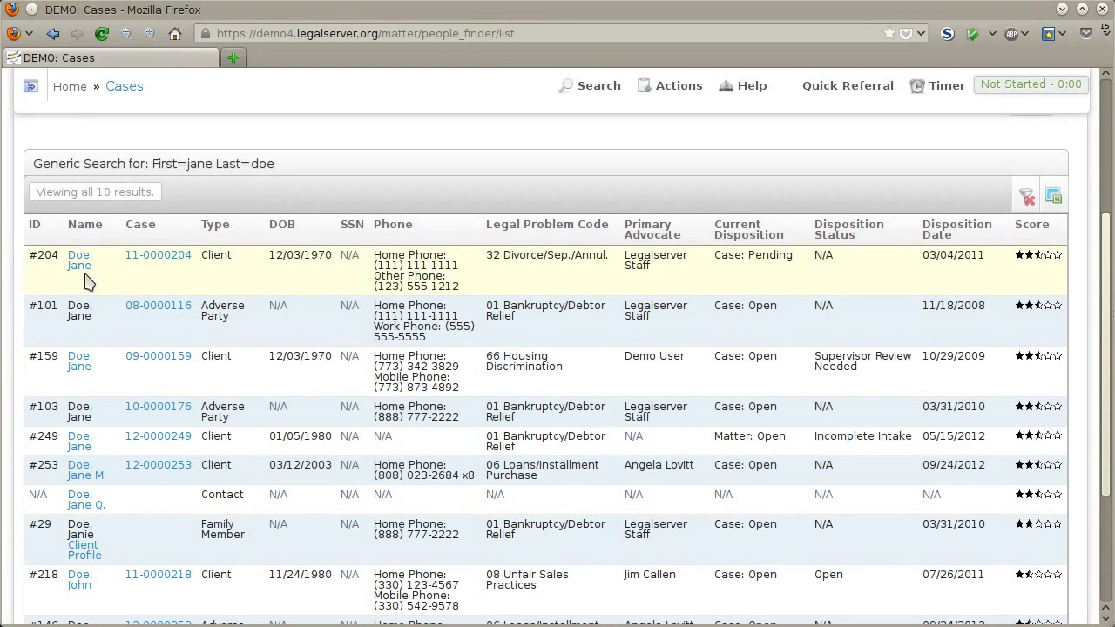
right_click(177, 263)
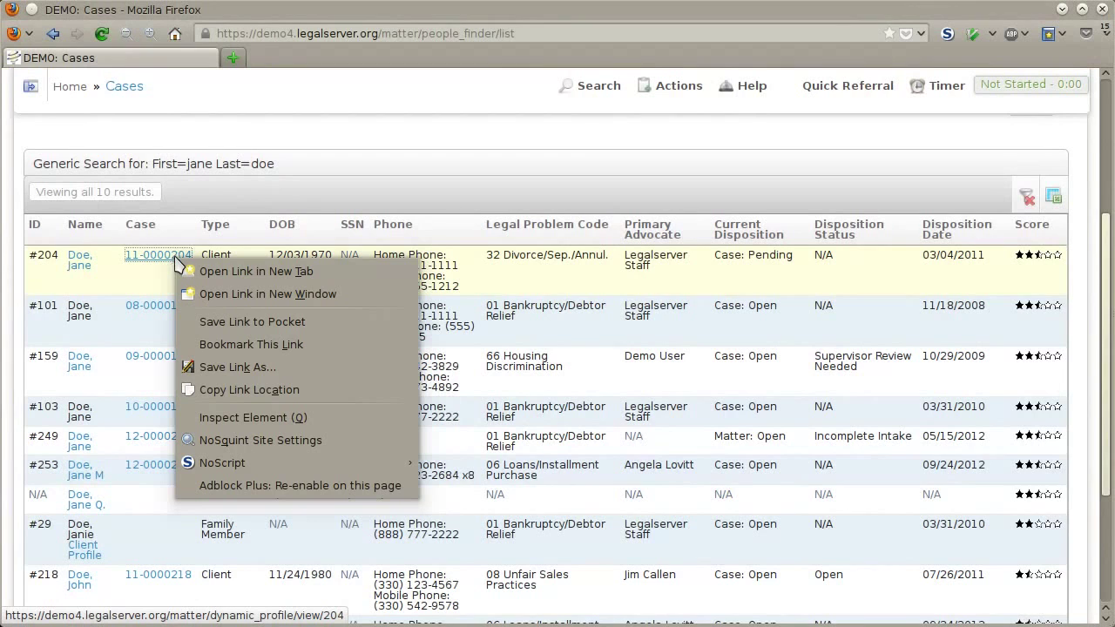
left_click(248, 271)
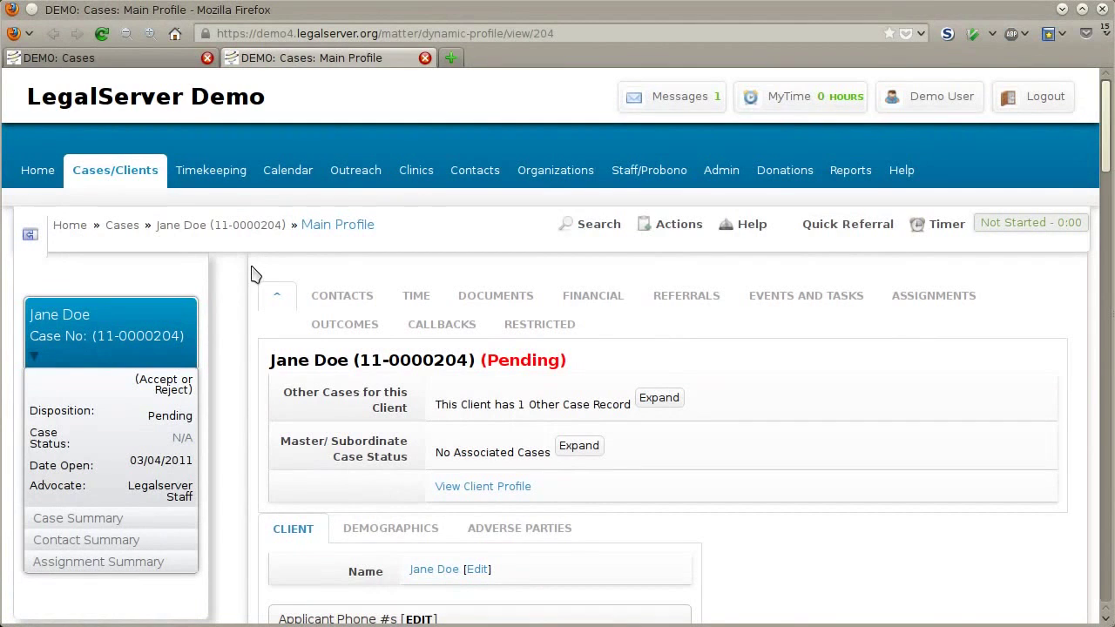
left_click(425, 57)
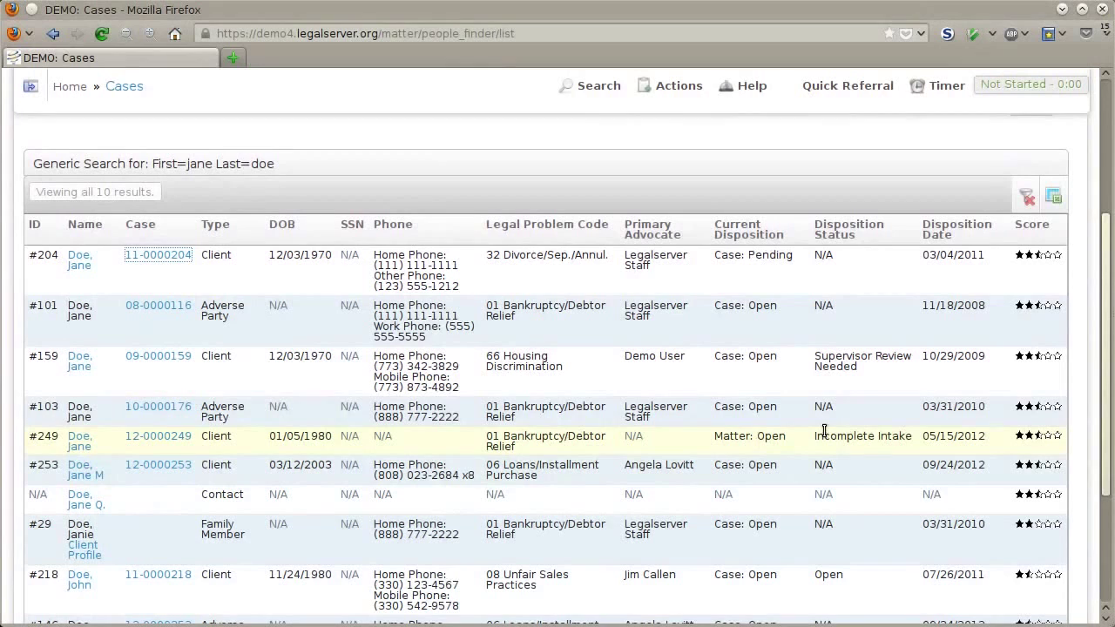
scroll(832, 424, "down", 1)
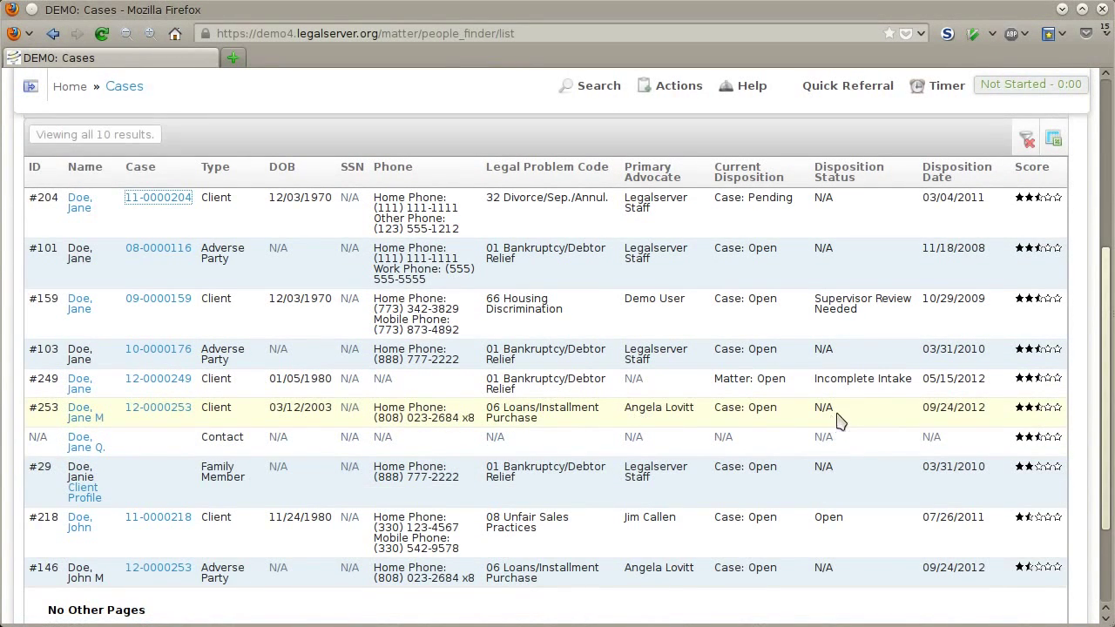
mouse_move(1030, 206)
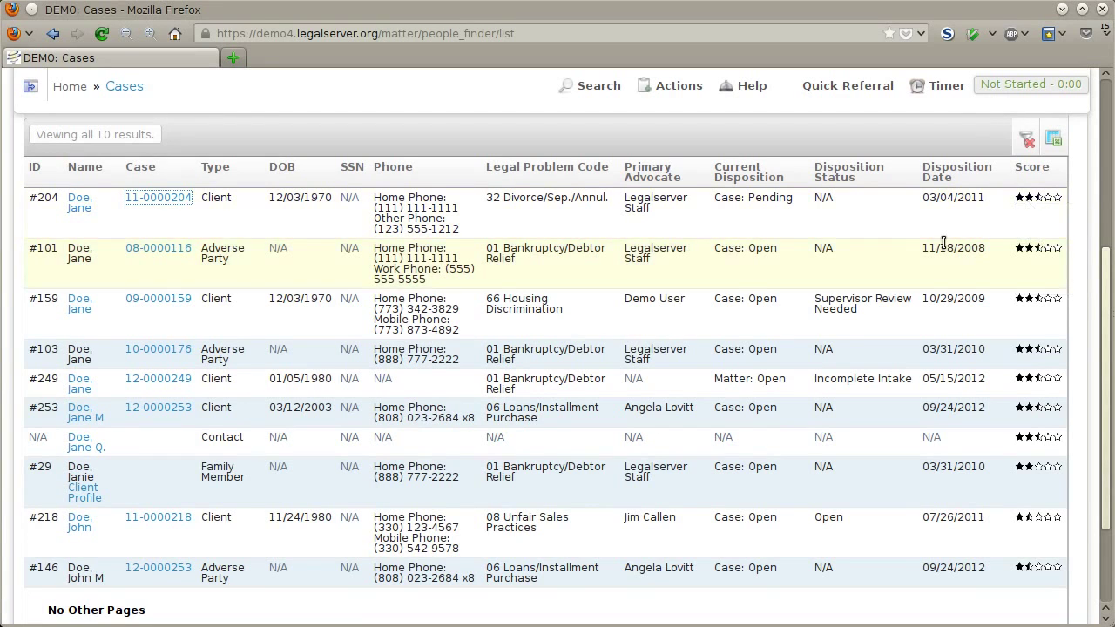
scroll(945, 243, "down", 3)
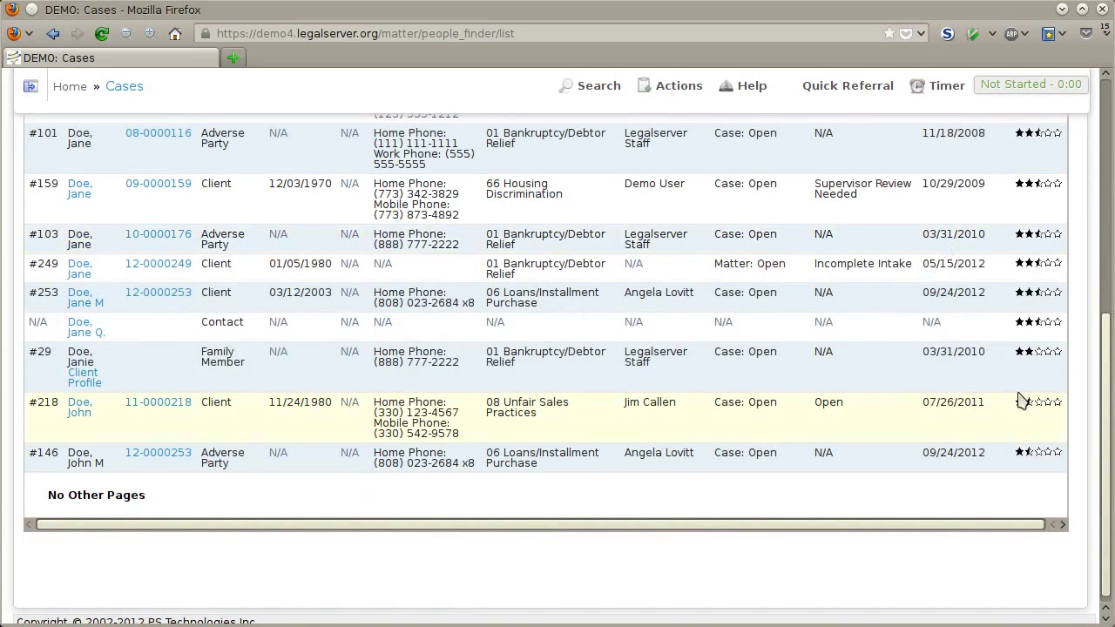
mouse_move(1030, 357)
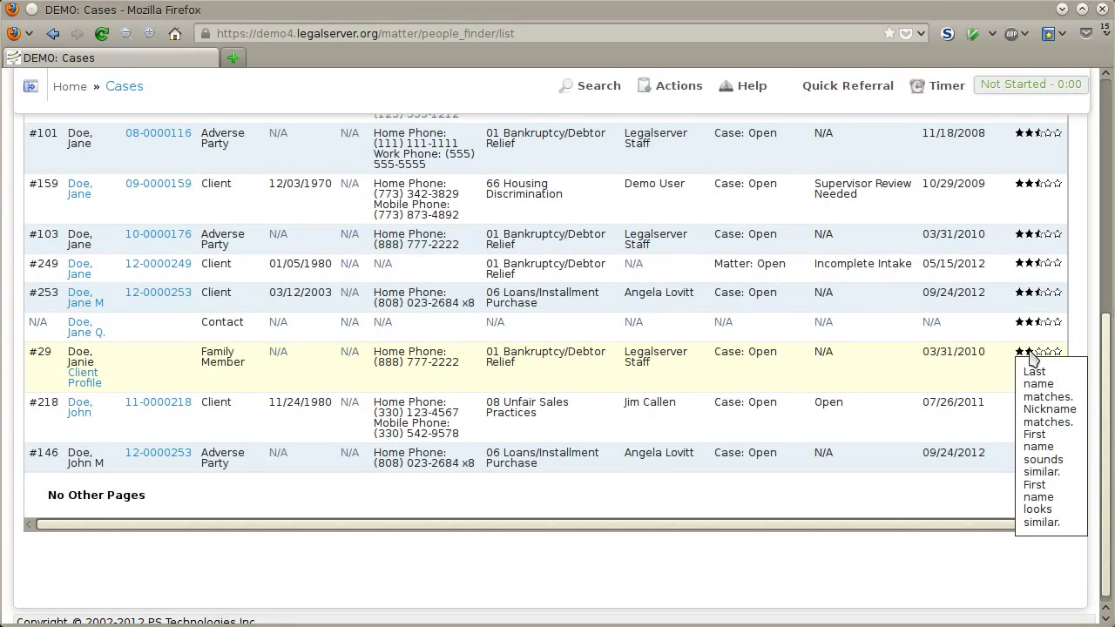
scroll(1030, 357, "up", 8)
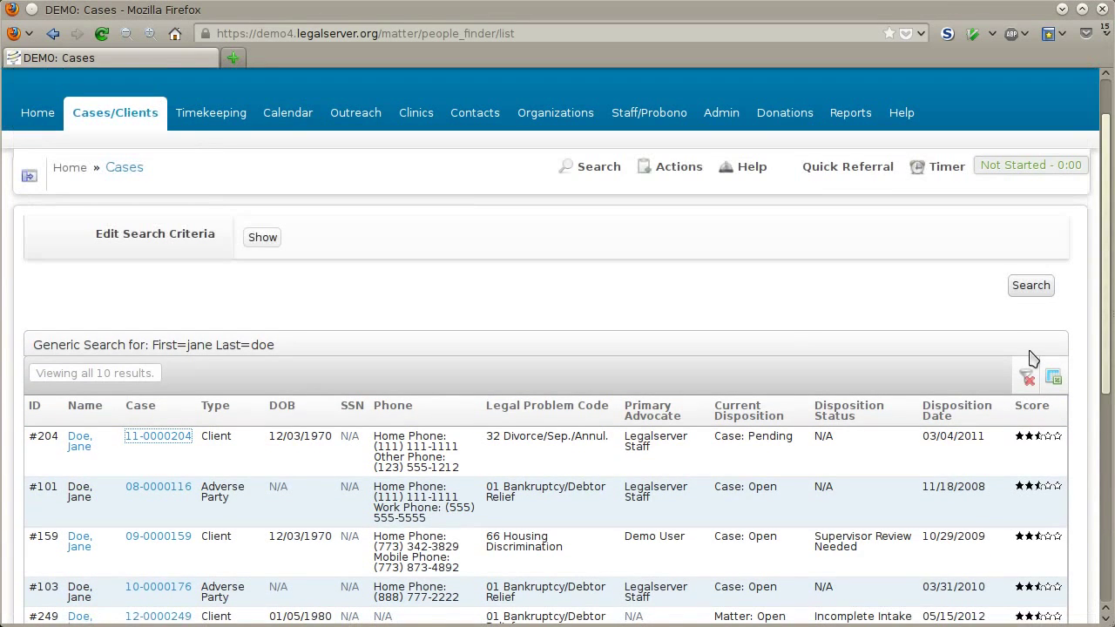
Reveal the jane doe client search criteria again and bring up the Search Options menu
left_click(264, 238)
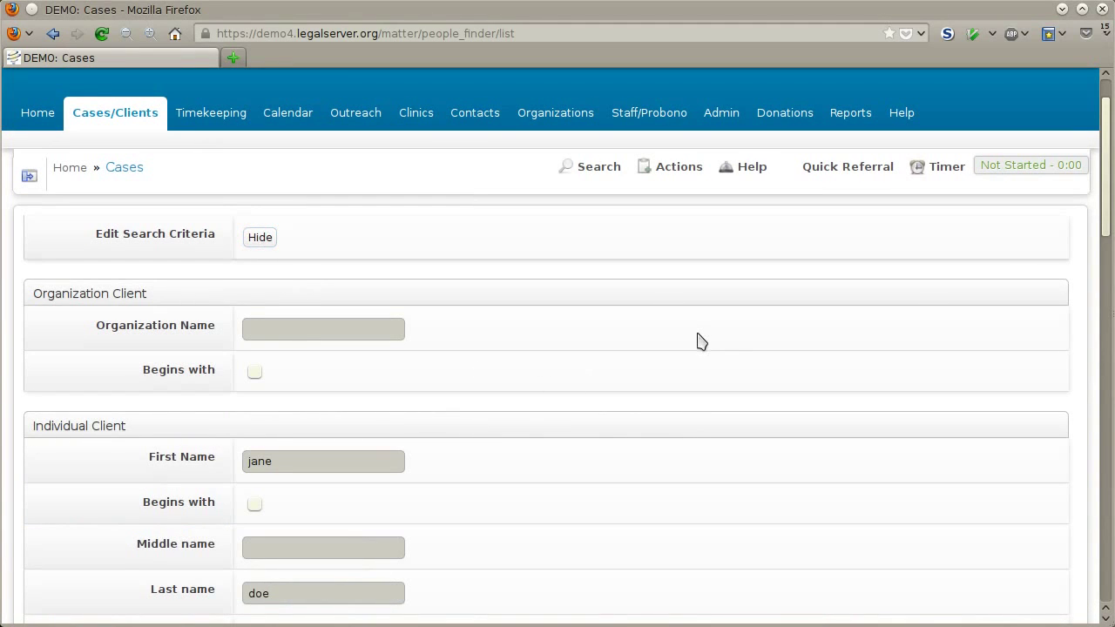
scroll(701, 340, "down", 5)
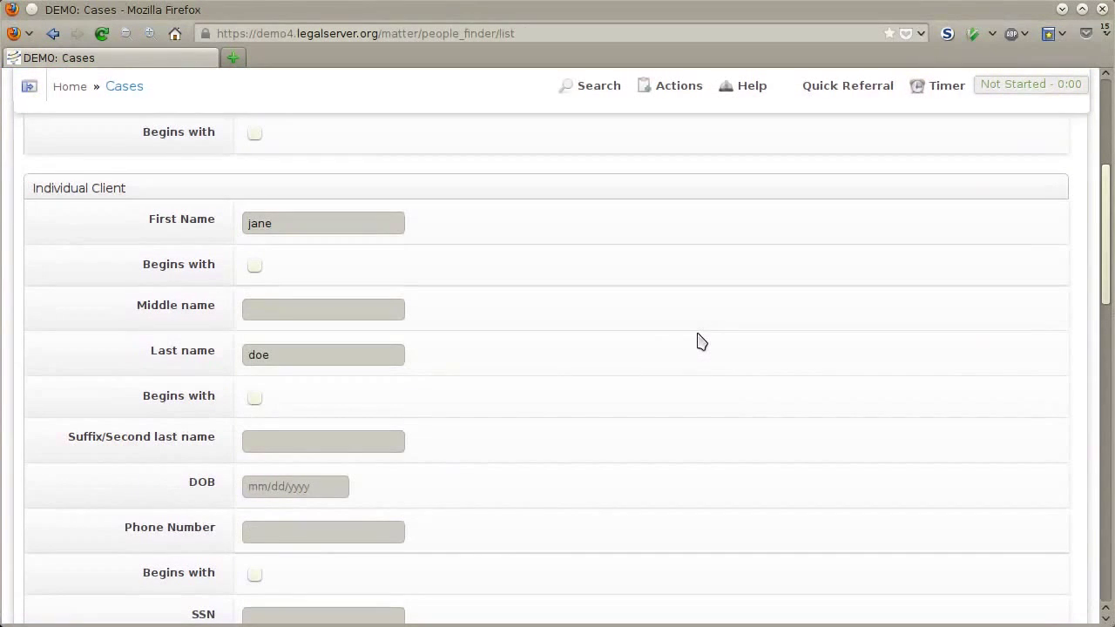
scroll(701, 340, "down", 1)
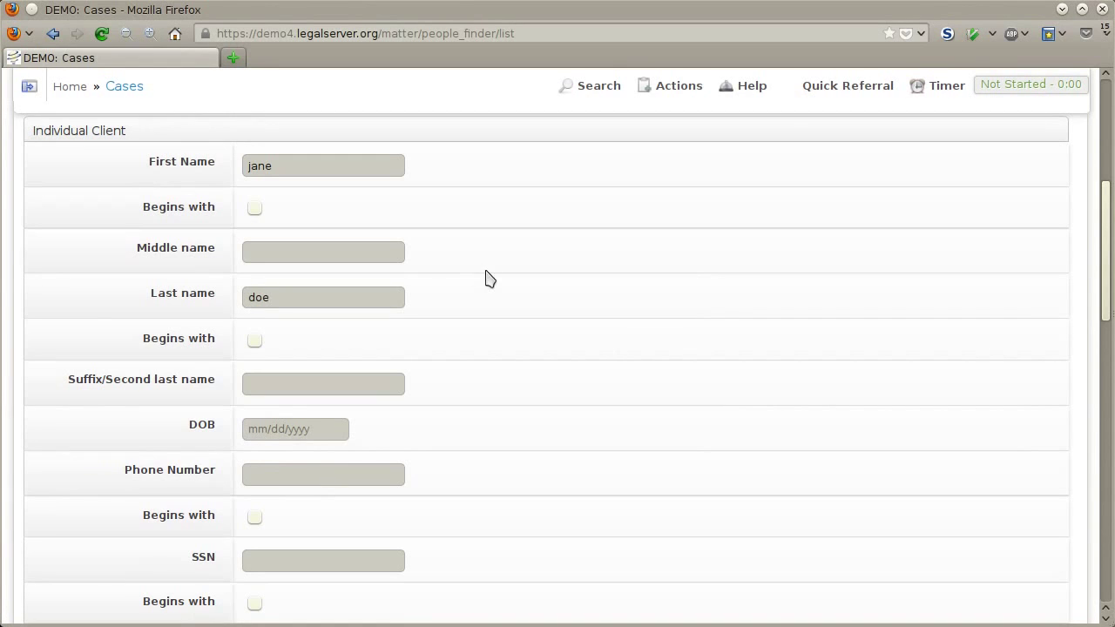
scroll(614, 306, "up", 1)
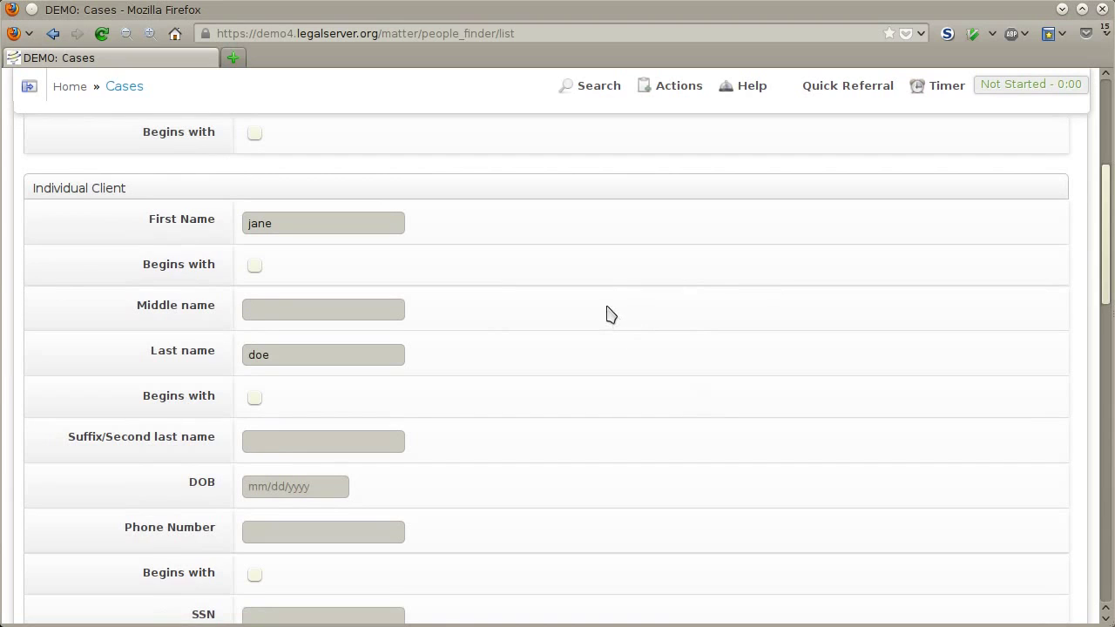
left_click(605, 89)
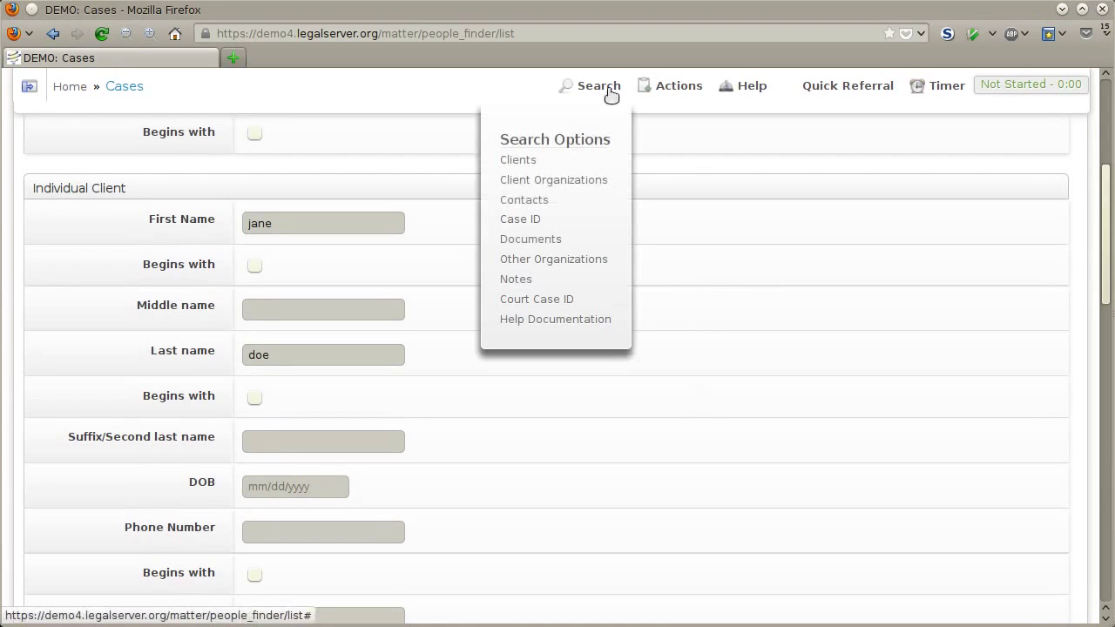
Search client organizations for 'tenant', finding Main Street Tenants Association, Inc
left_click(580, 185)
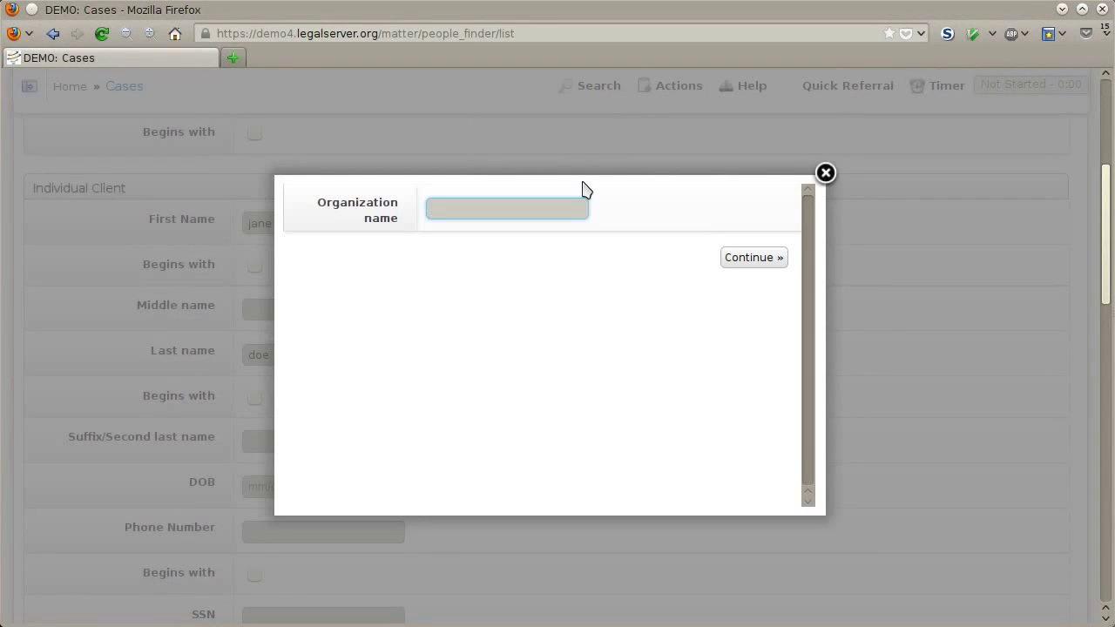
type("tenant")
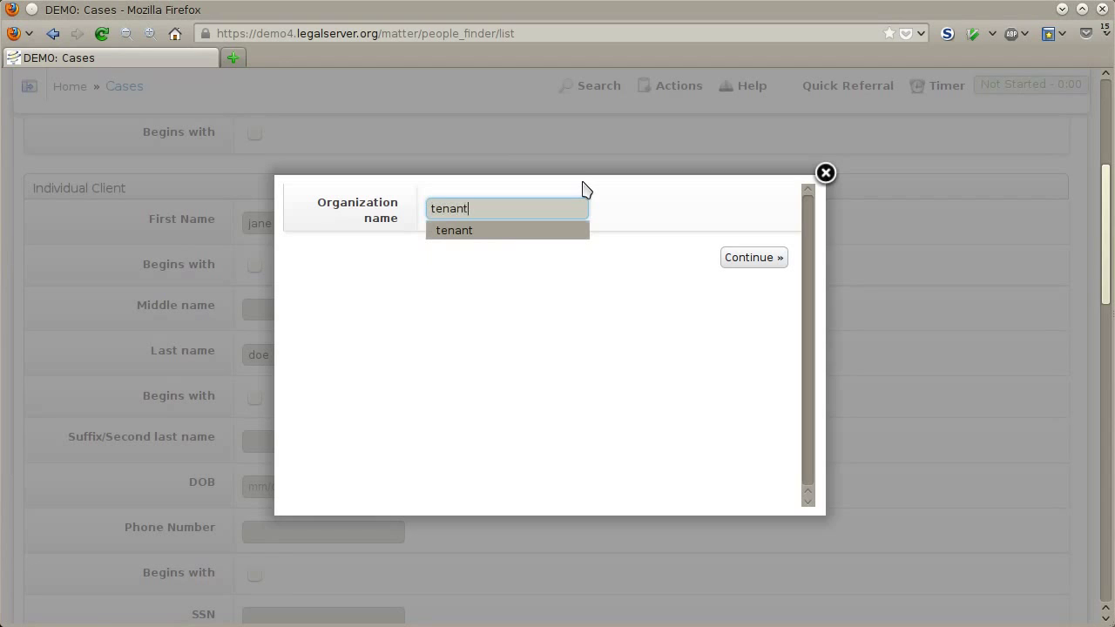
key("Return")
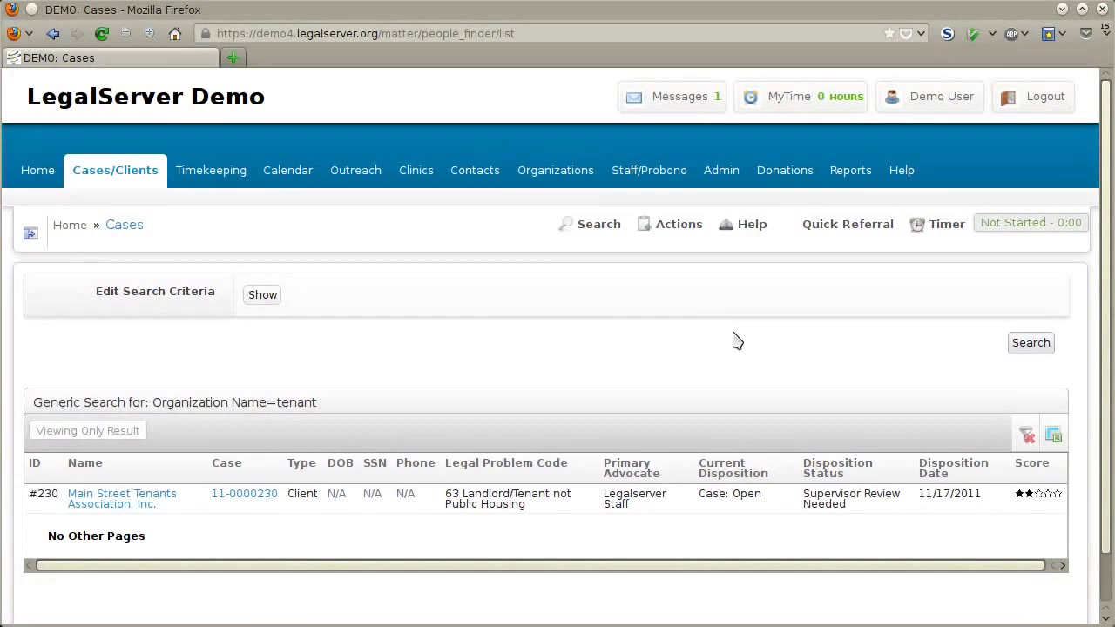
left_click(607, 227)
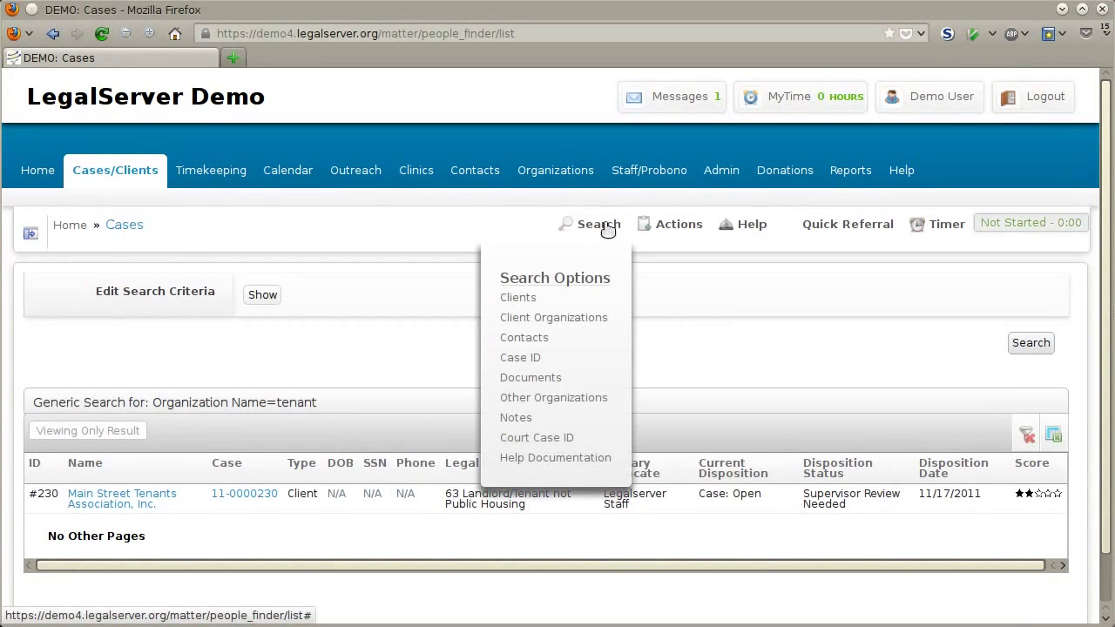
Search contacts by a last name and view the first of the four matching profiles
left_click(527, 337)
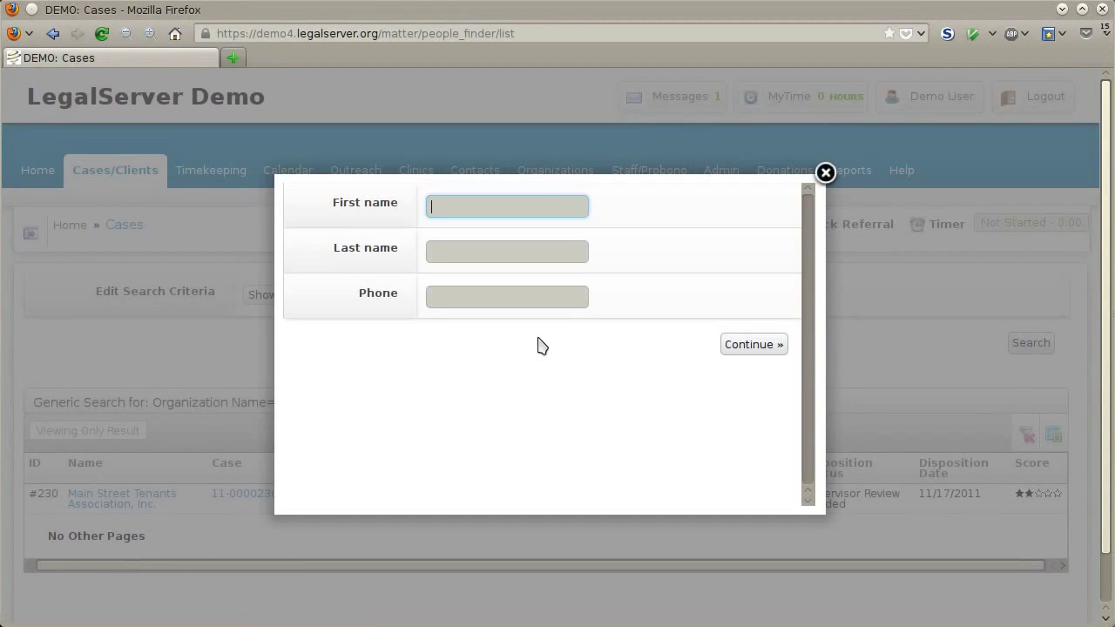
type("adama")
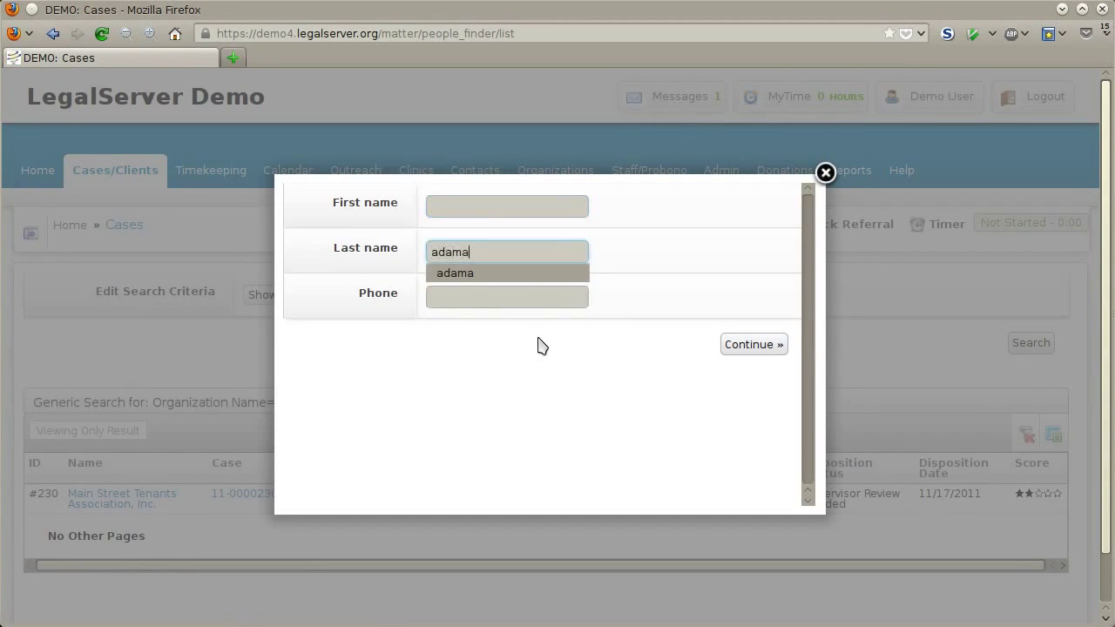
key("Return")
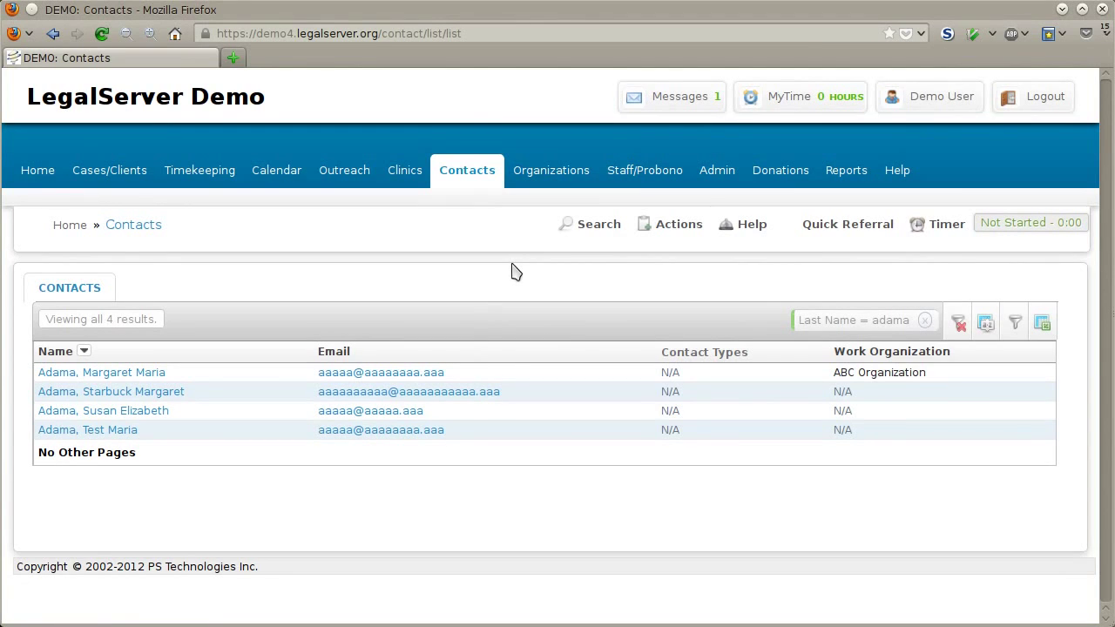
left_click(142, 374)
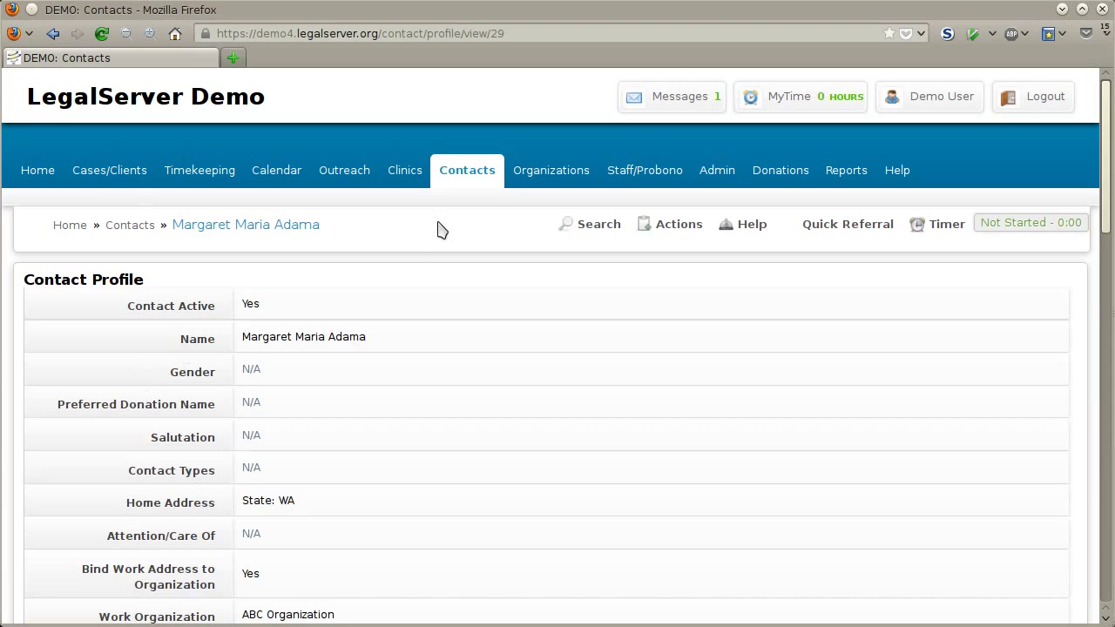
left_click(607, 227)
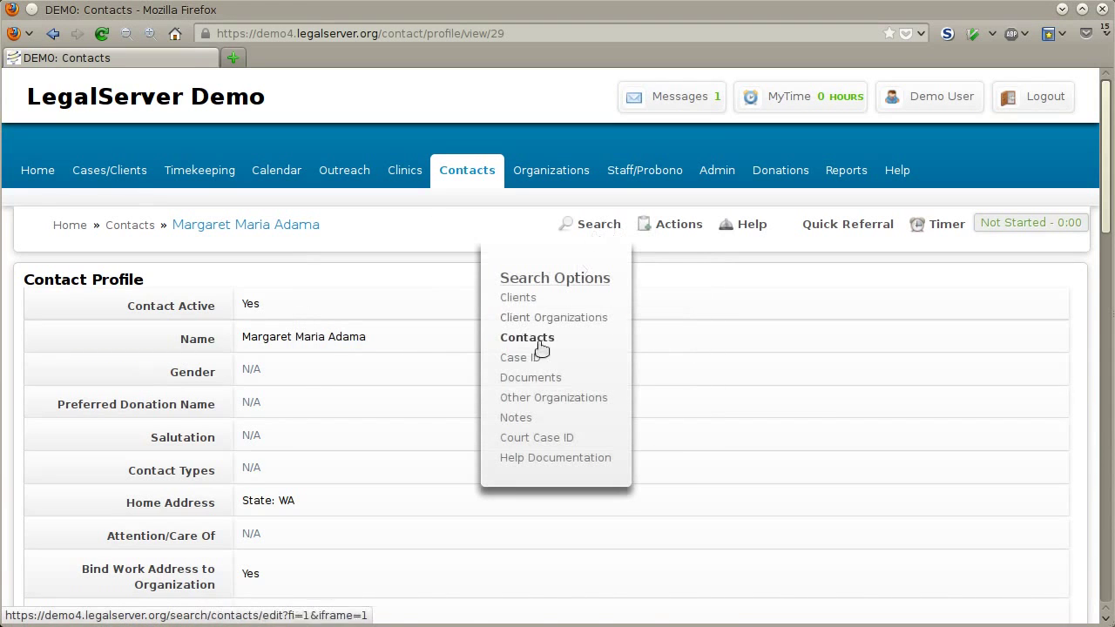
Find a case via the suggested Case ID match and view its profile, dated 11/18/2008
left_click(534, 361)
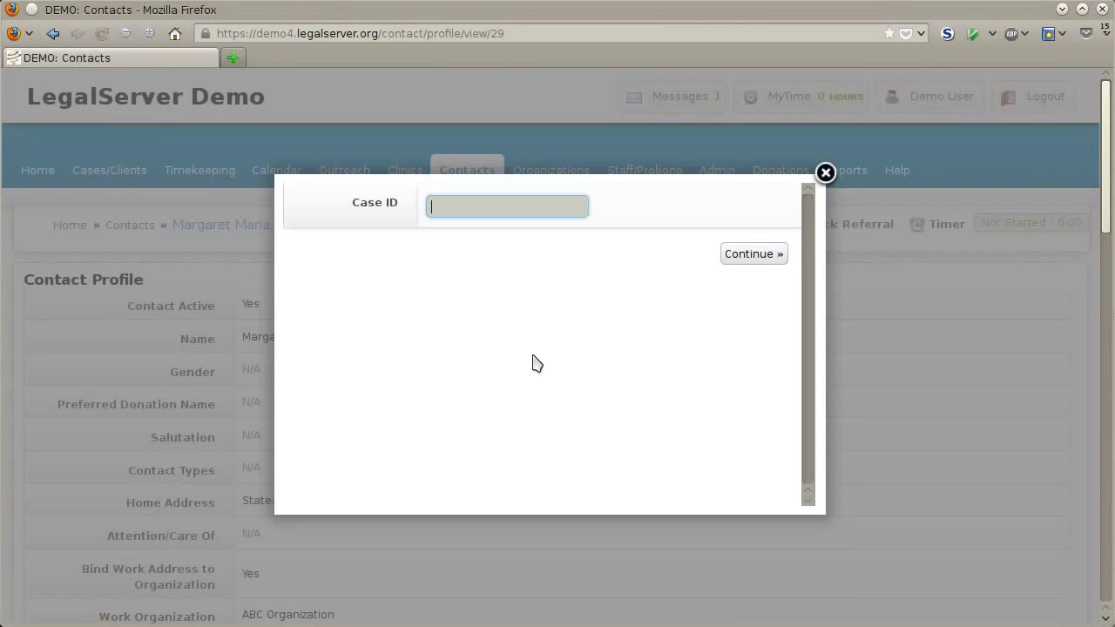
type("08")
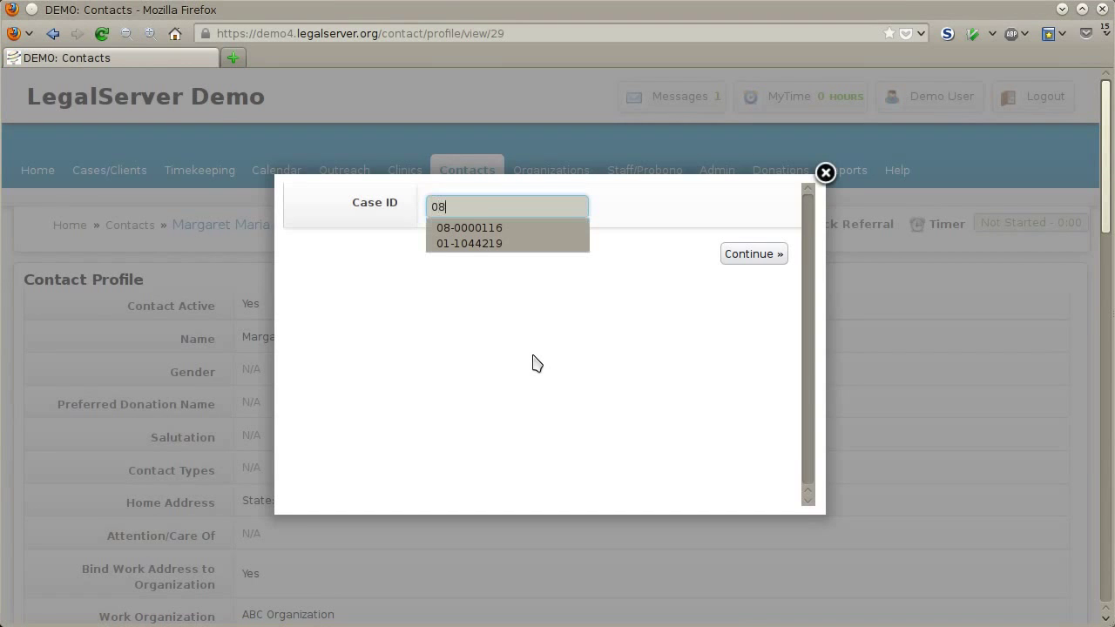
key("Down")
key("Return")
key("Return")
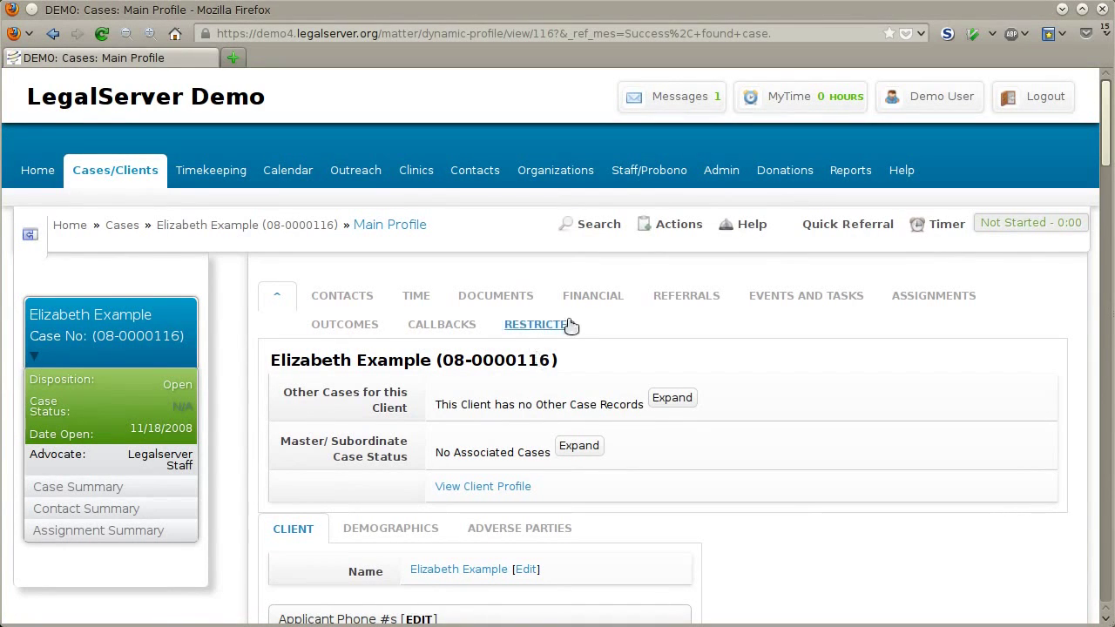
left_click(607, 231)
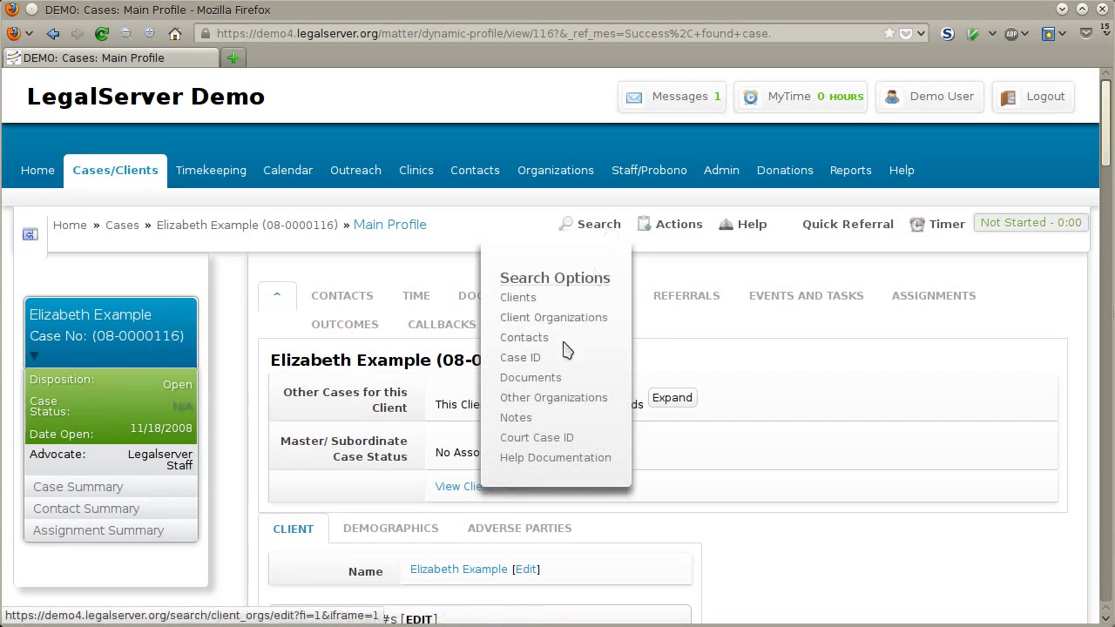
Search documents by title keywords 'lorem ipsum', listing the matching Lorem Ipsum.pdf results
left_click(549, 378)
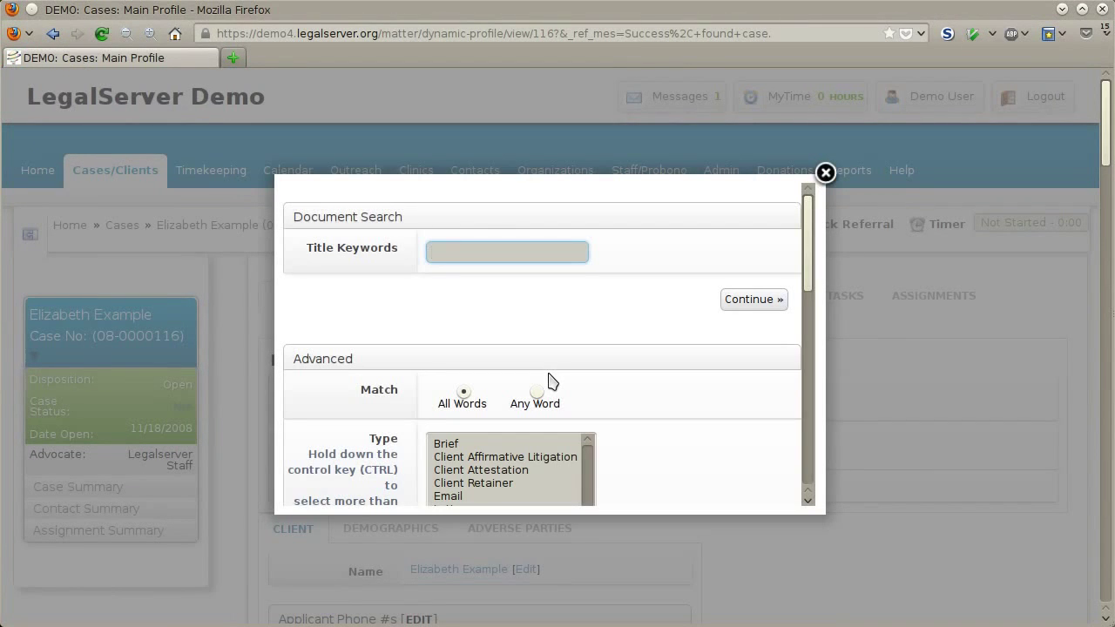
type("lore")
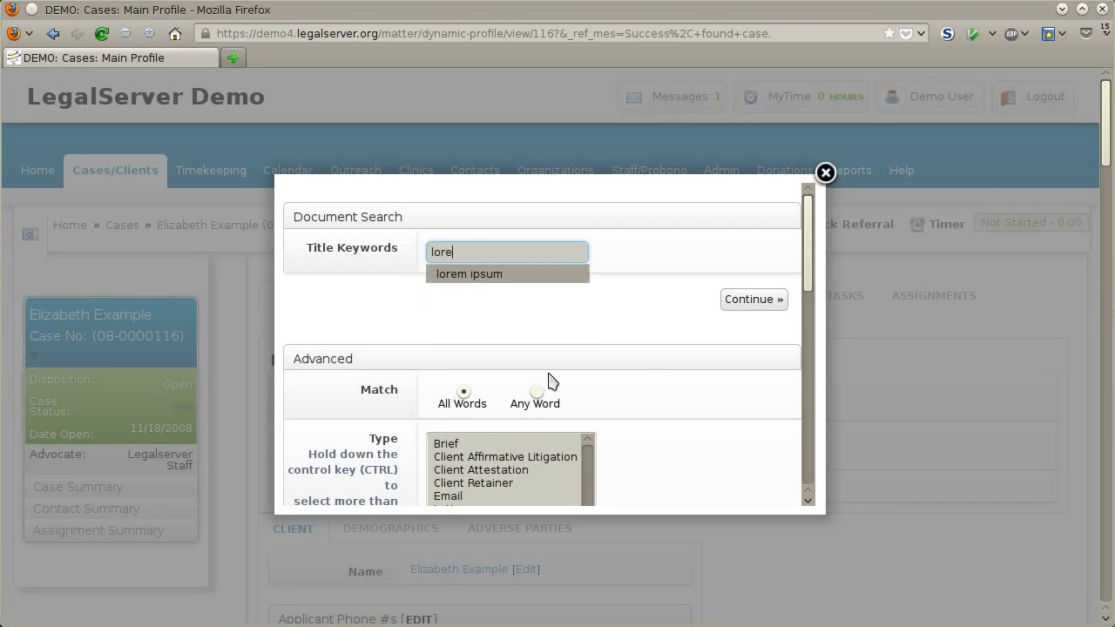
key("Down")
key("Tab")
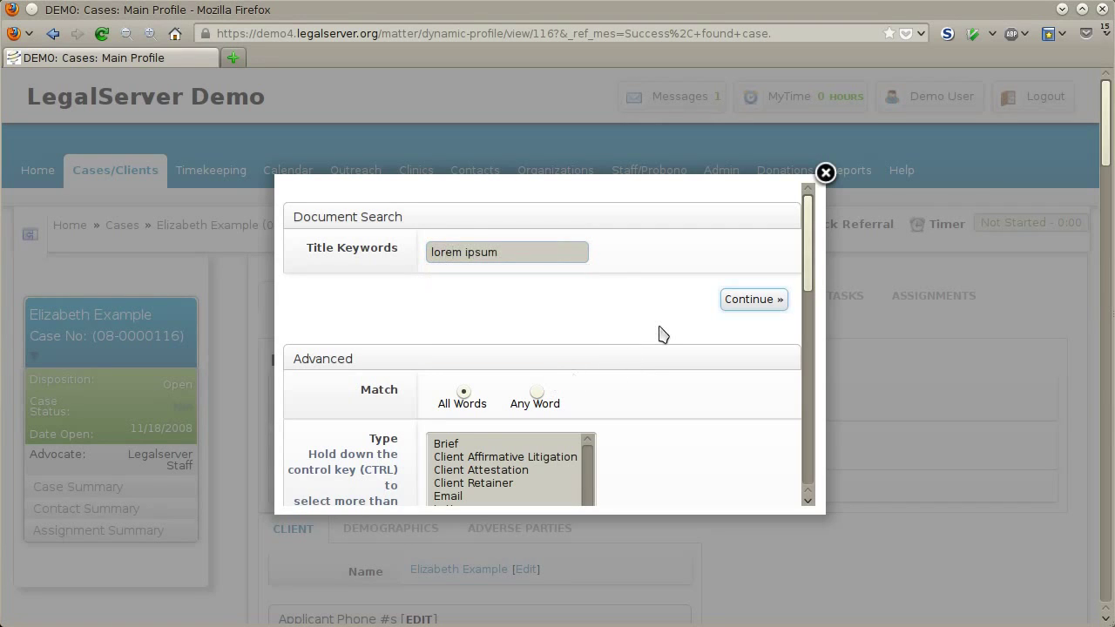
scroll(659, 331, "down", 2)
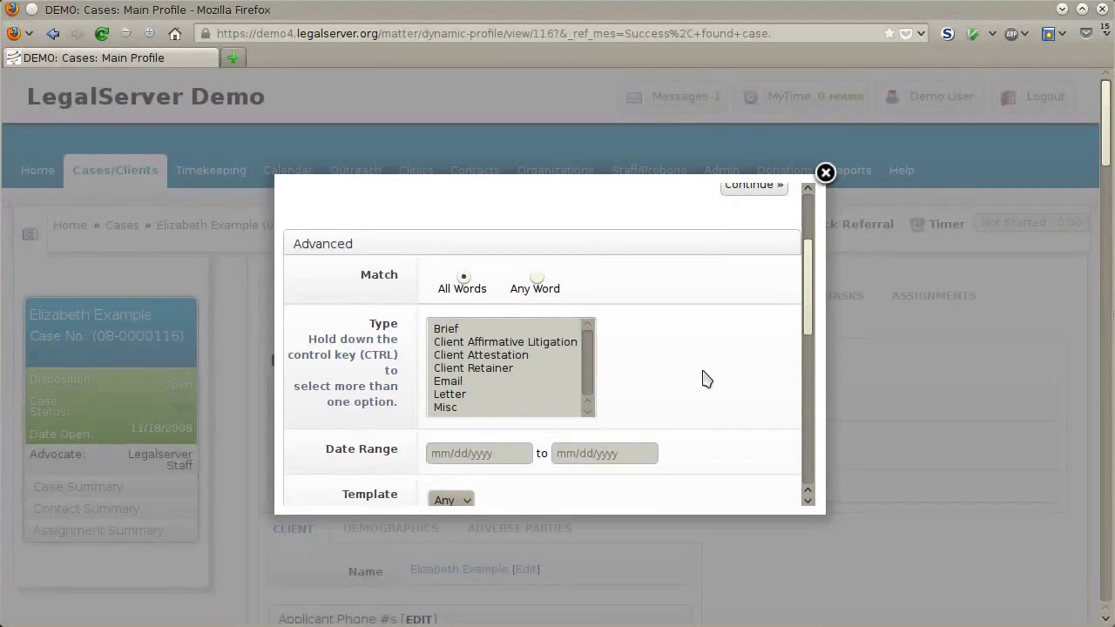
scroll(705, 379, "up", 2)
left_click(756, 301)
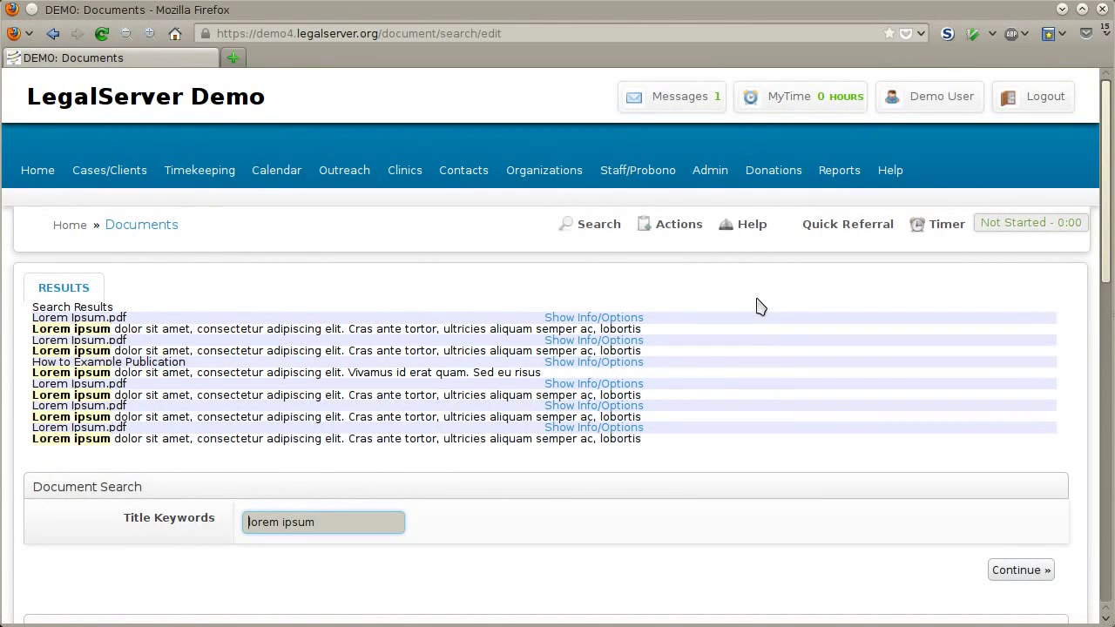
Expand the info and options details of the first Lorem Ipsum.pdf result
left_click(609, 320)
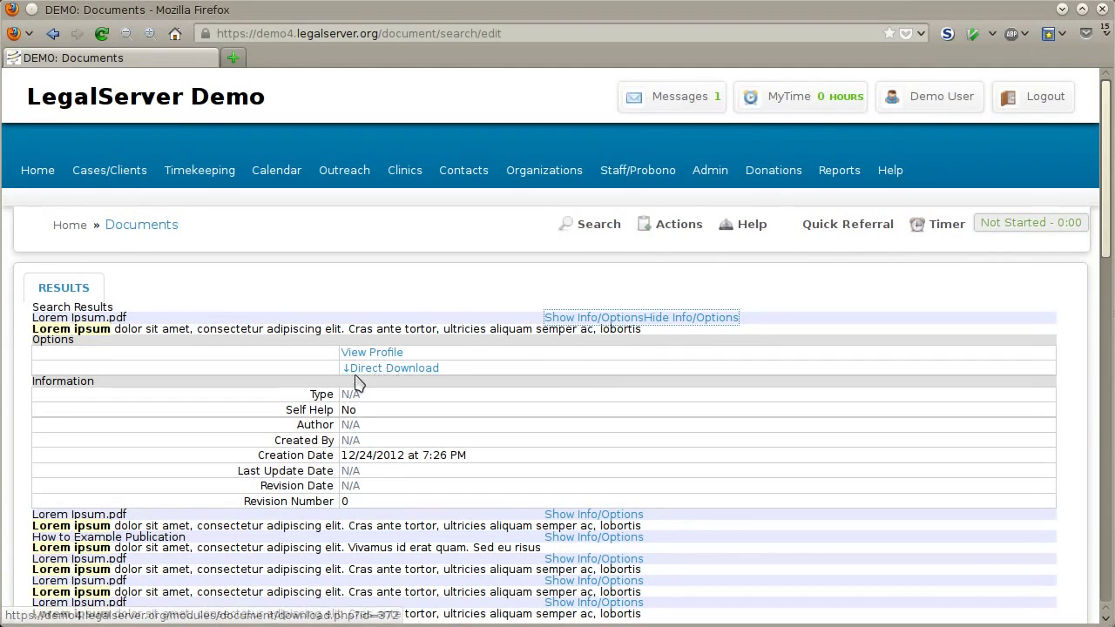
left_click(609, 228)
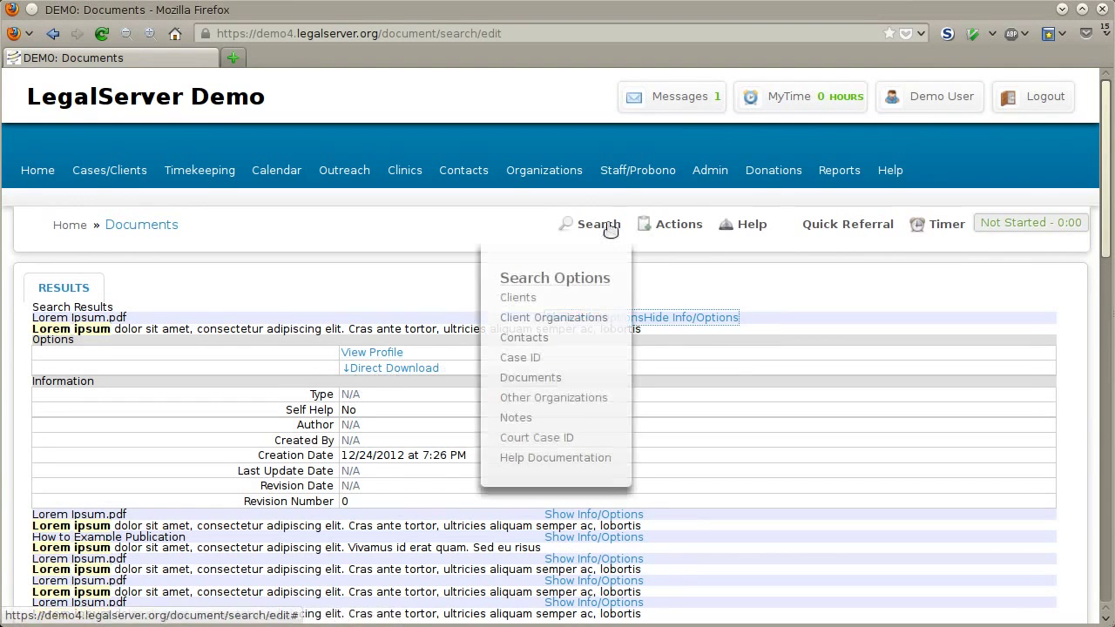
Search other organizations for 'legal', finding Legal Foundation of Freedonia
left_click(591, 398)
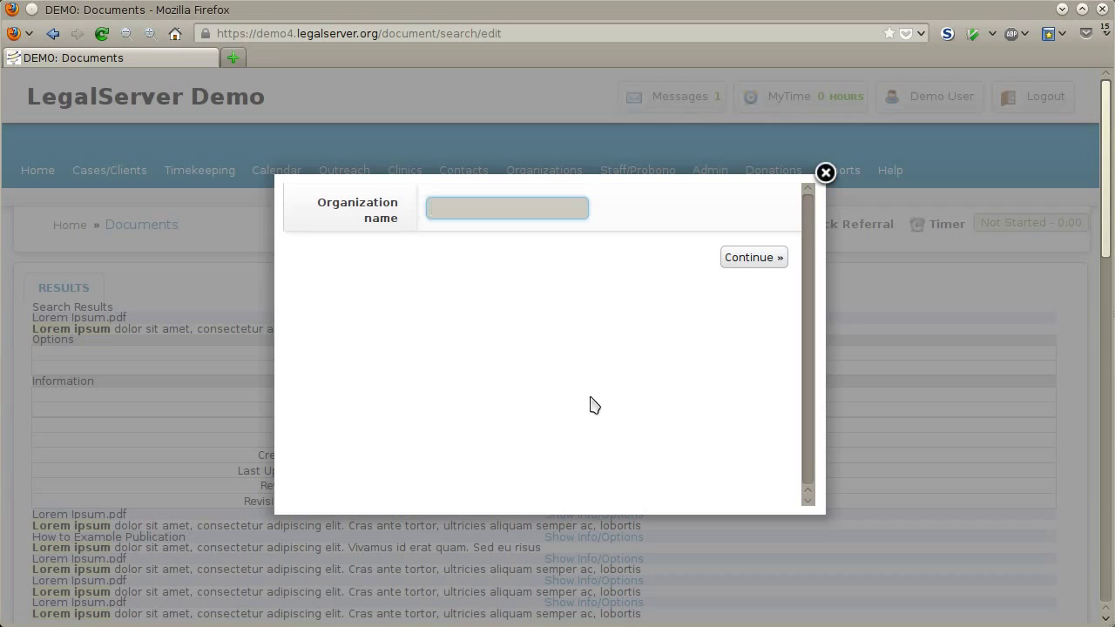
type("legal")
key("Return")
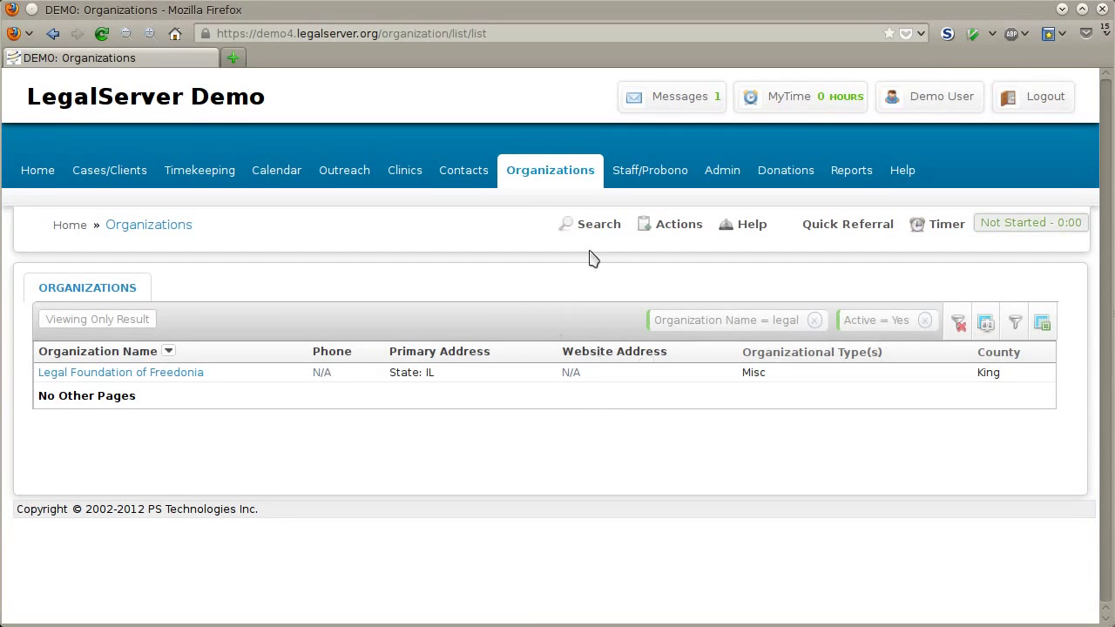
left_click(613, 229)
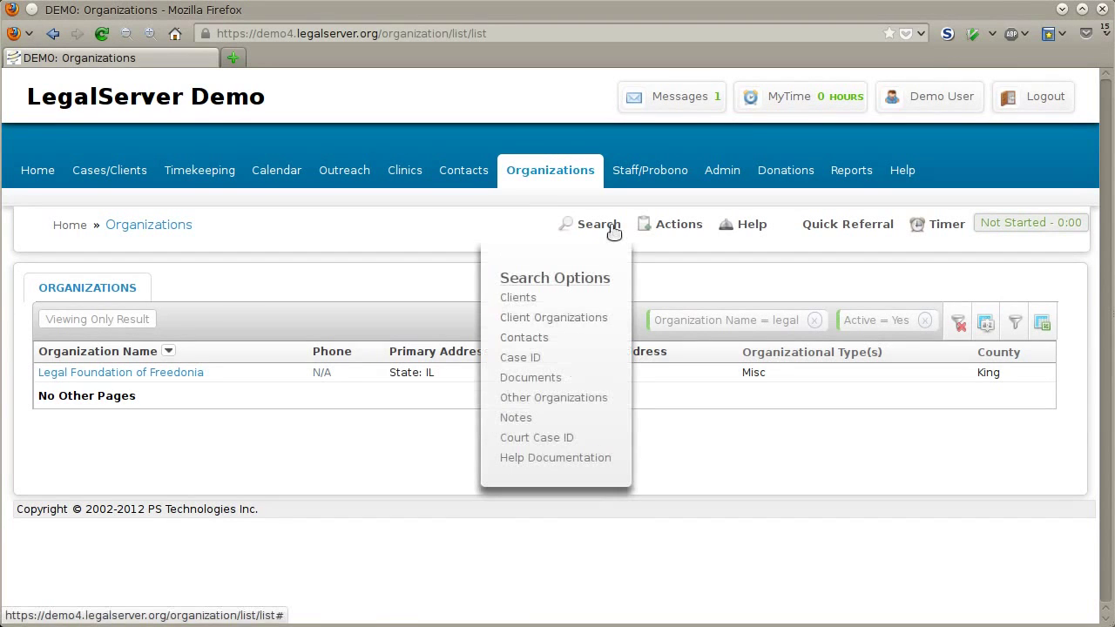
Search notes for body text 'training', listing 5 matching notes
left_click(528, 420)
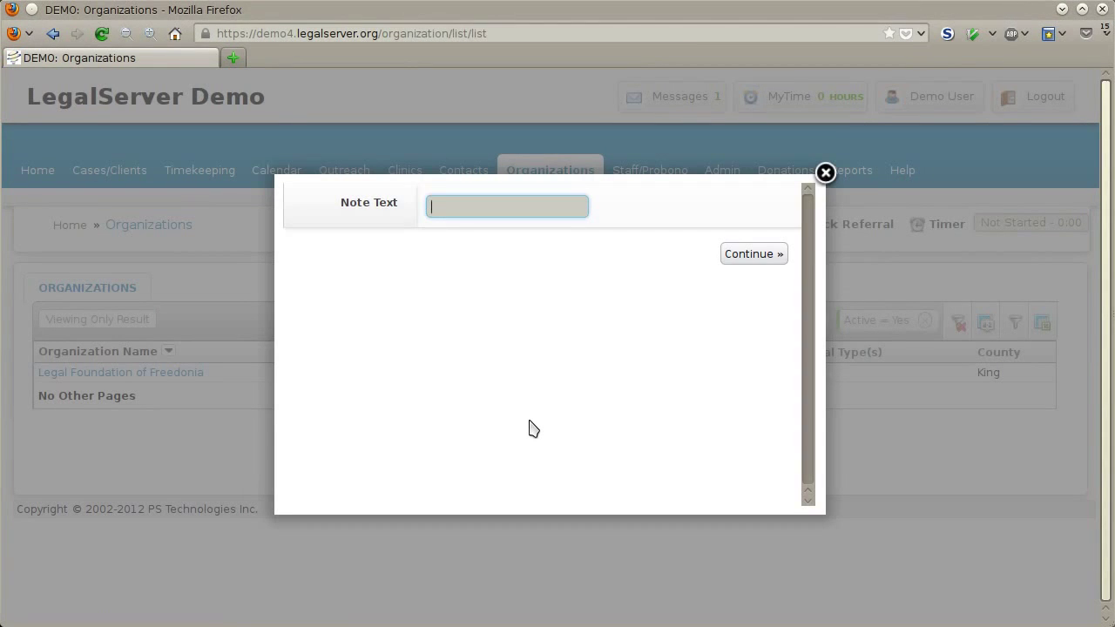
type("training")
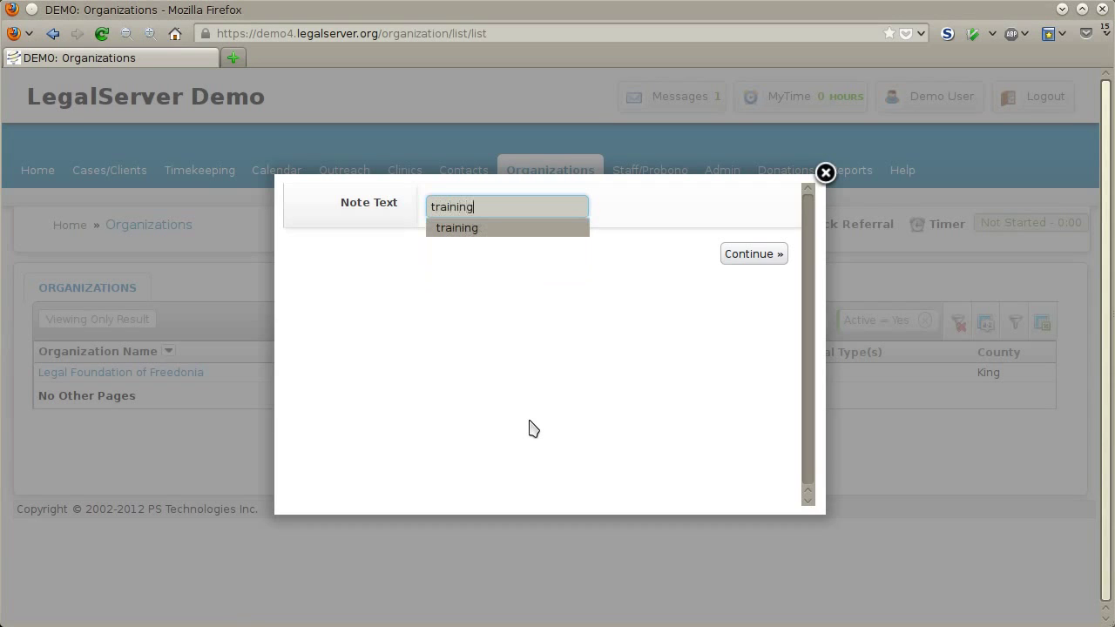
key("Return")
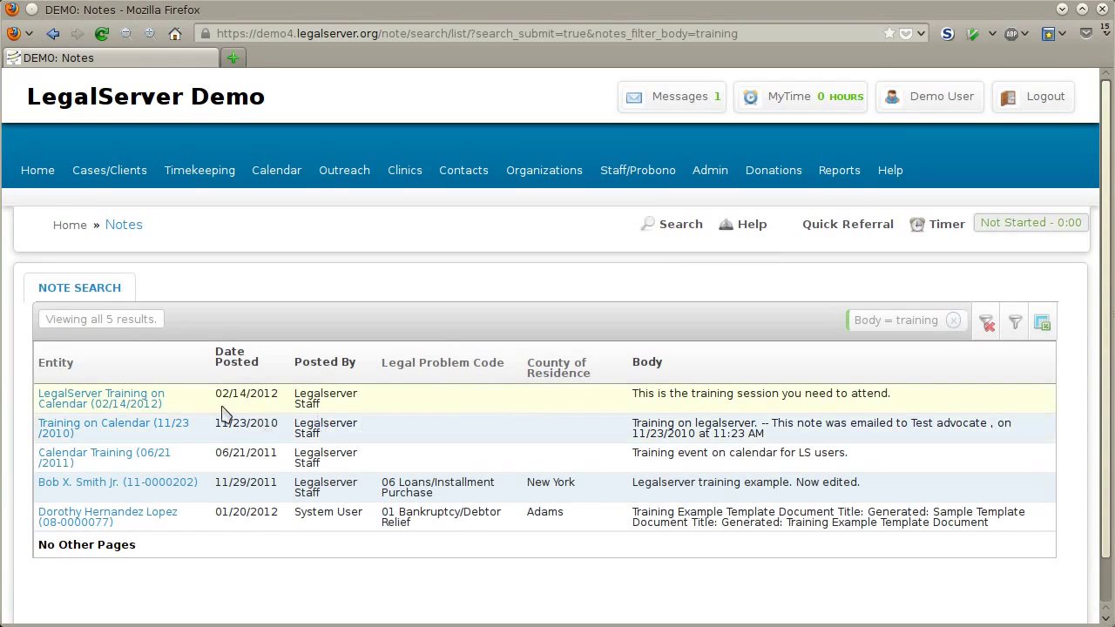
right_click(117, 405)
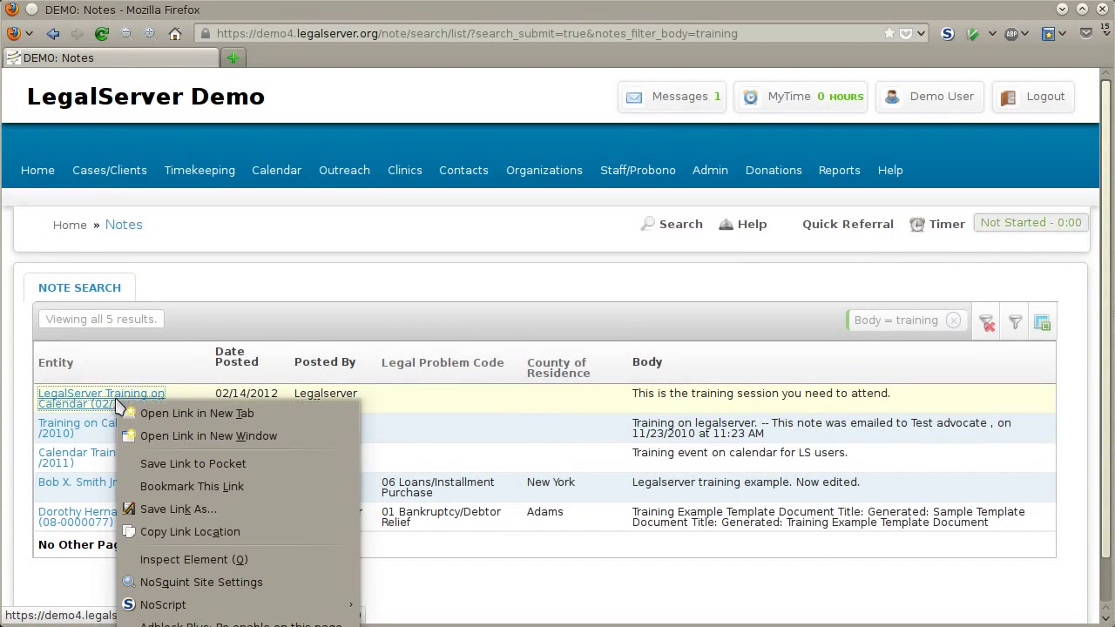
left_click(171, 417)
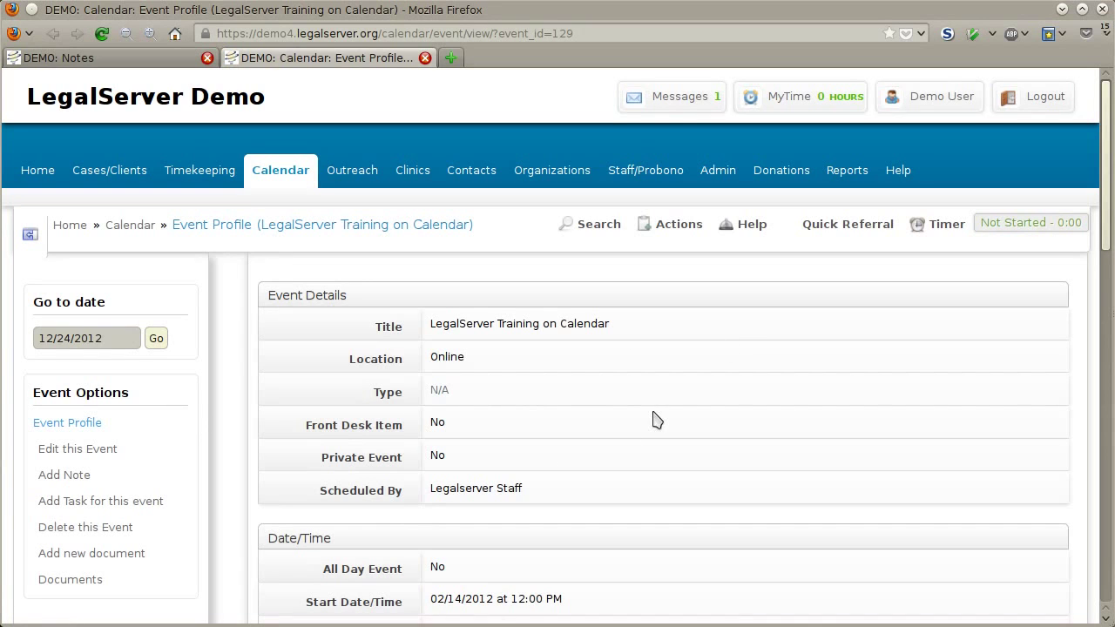
left_click(425, 58)
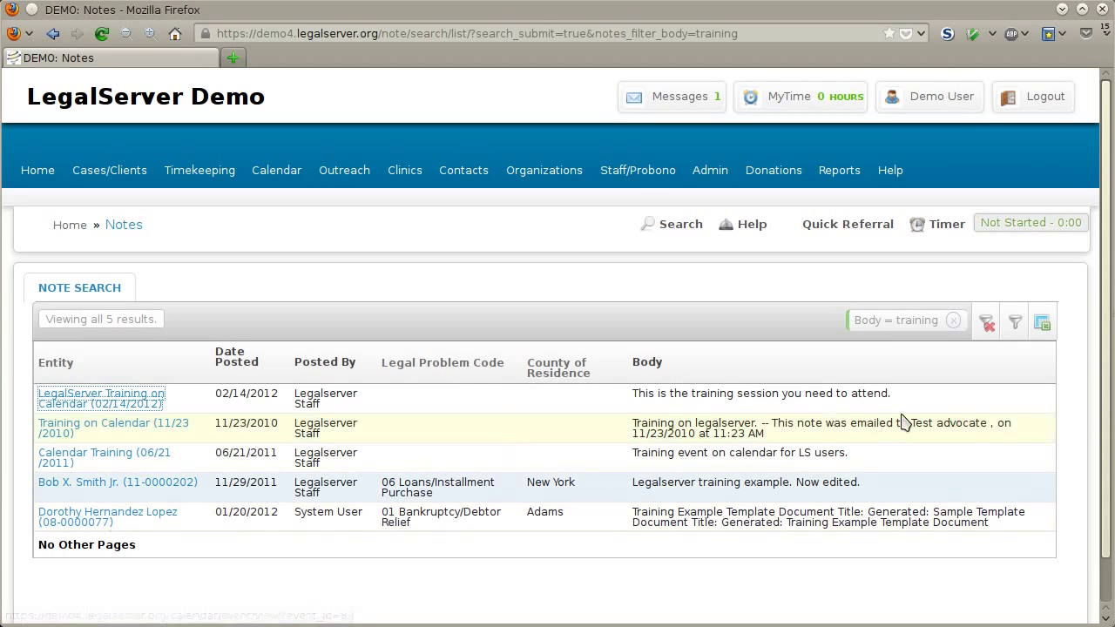
Show the notes filter panel and browse the Posted By, Body and Date Posted filters
left_click(1016, 324)
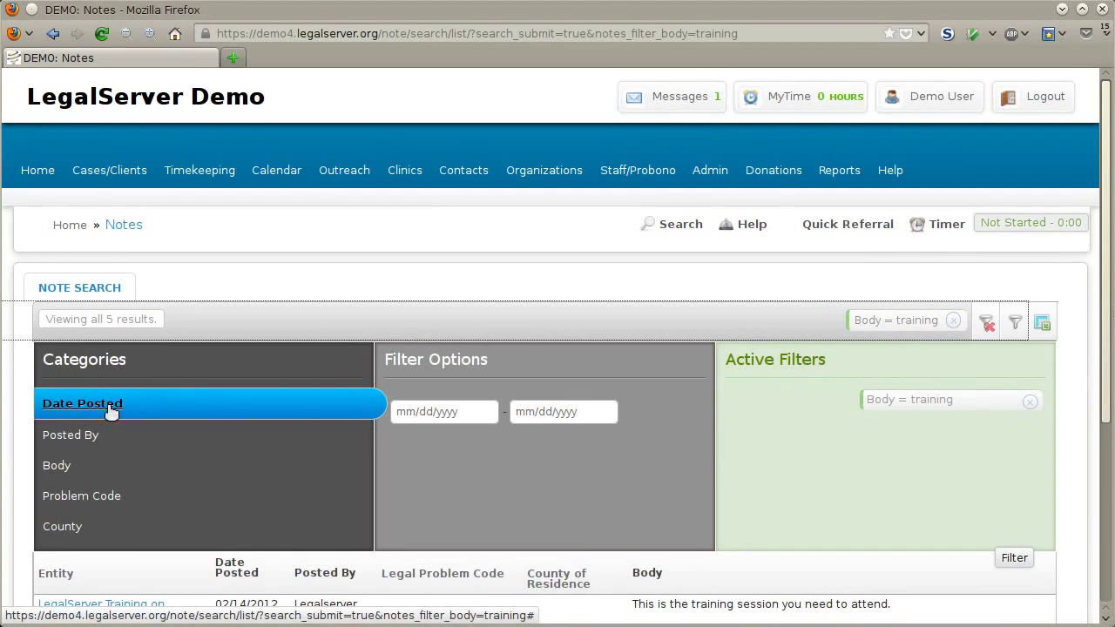
left_click(90, 436)
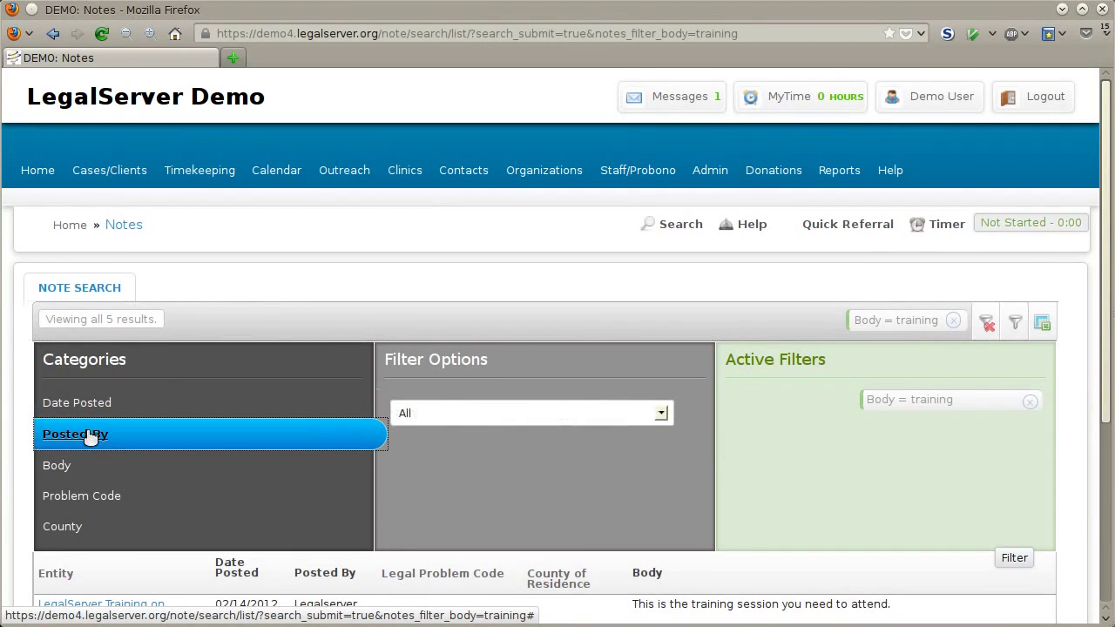
left_click(50, 467)
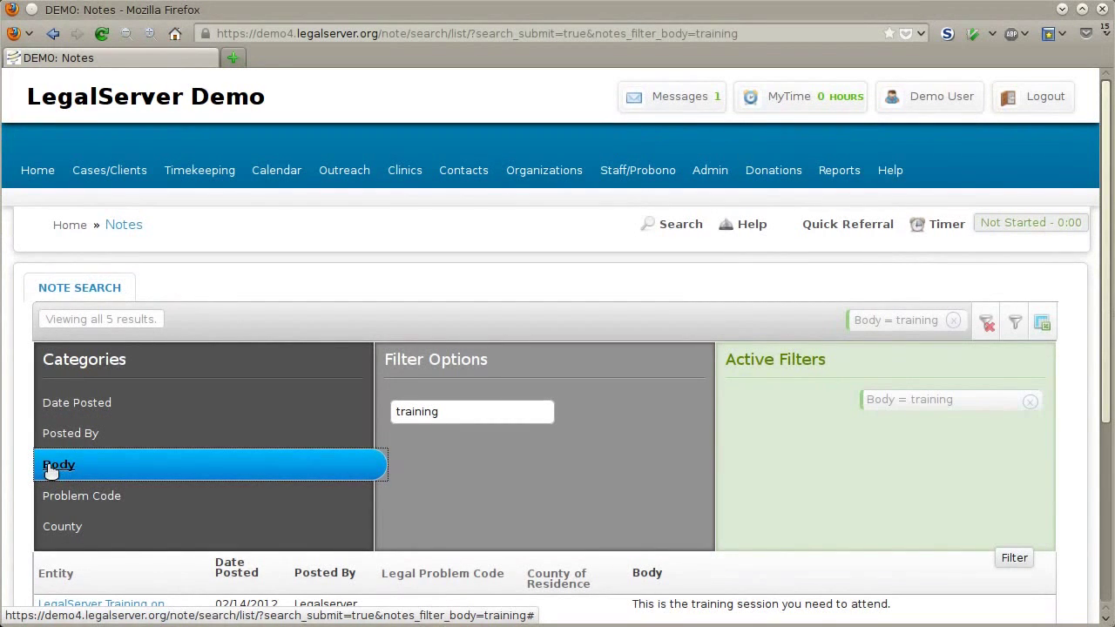
left_click(83, 406)
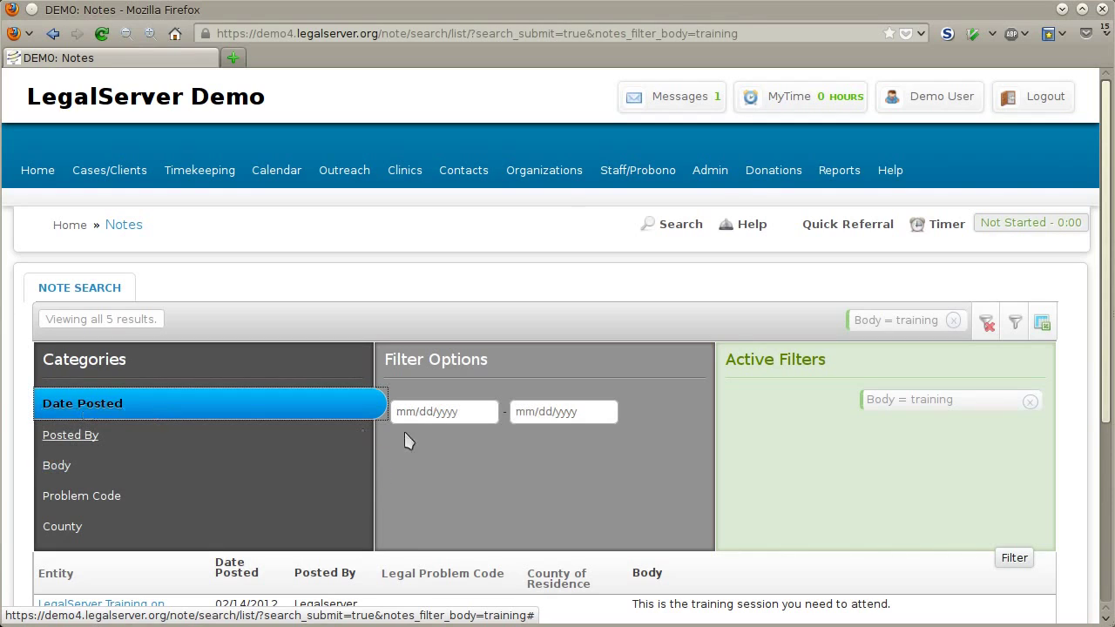
left_click(72, 443)
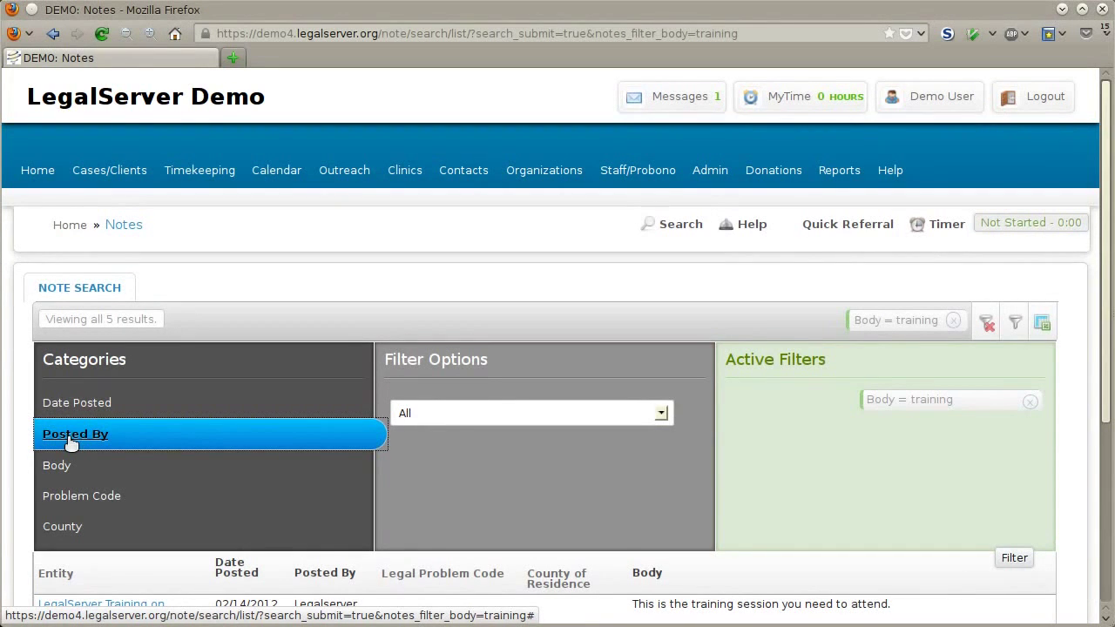
View the Posted By staff list, leave it at All, and bring up the Search options
left_click(599, 413)
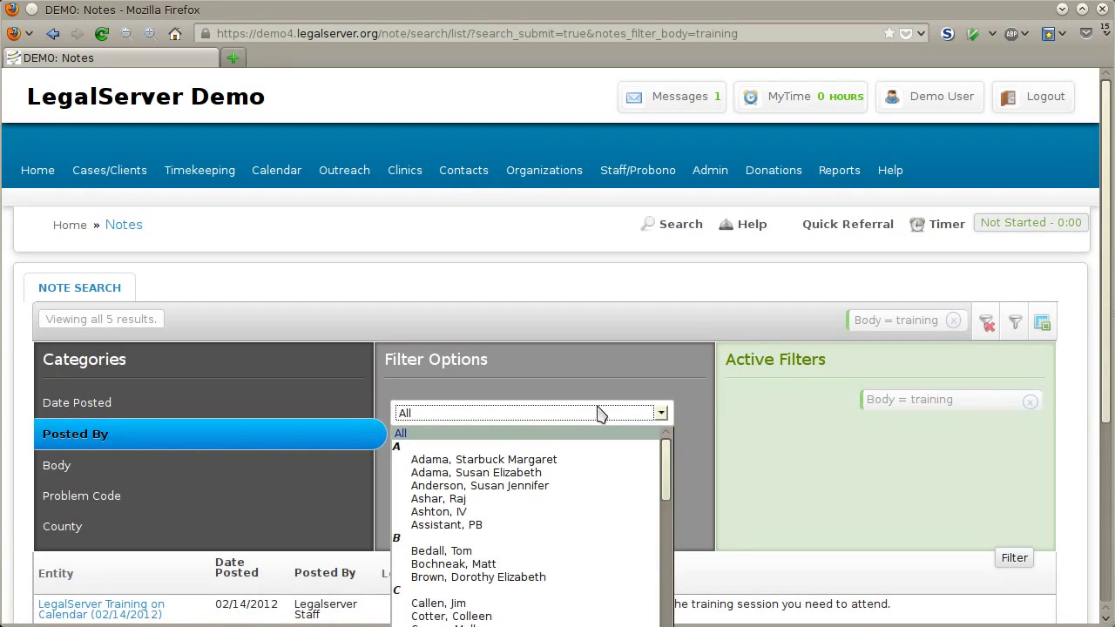
left_click(688, 315)
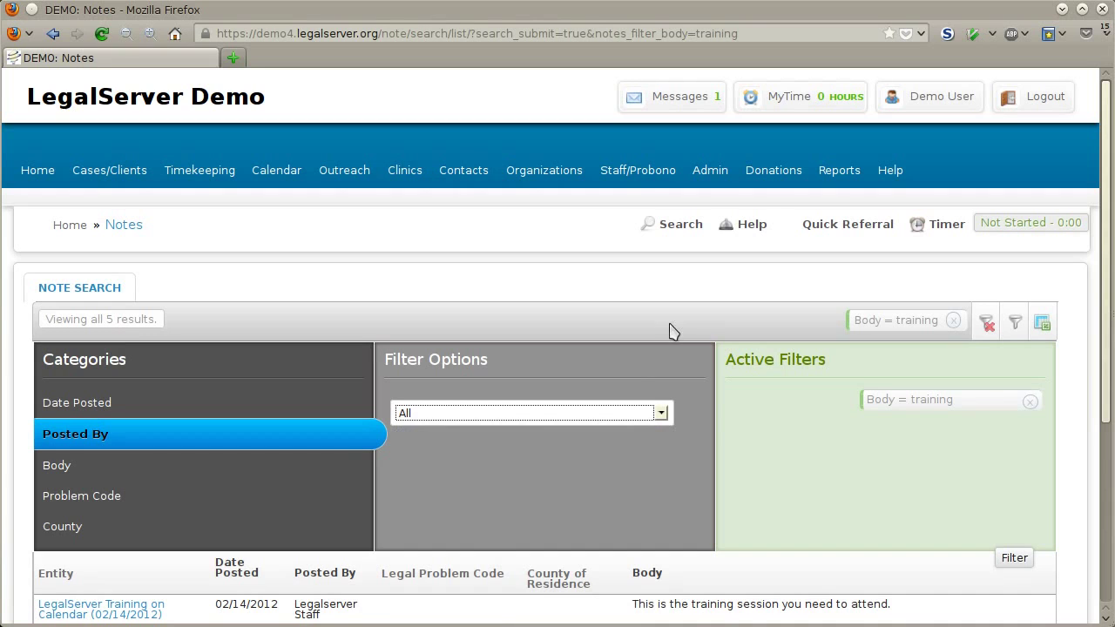
left_click(698, 232)
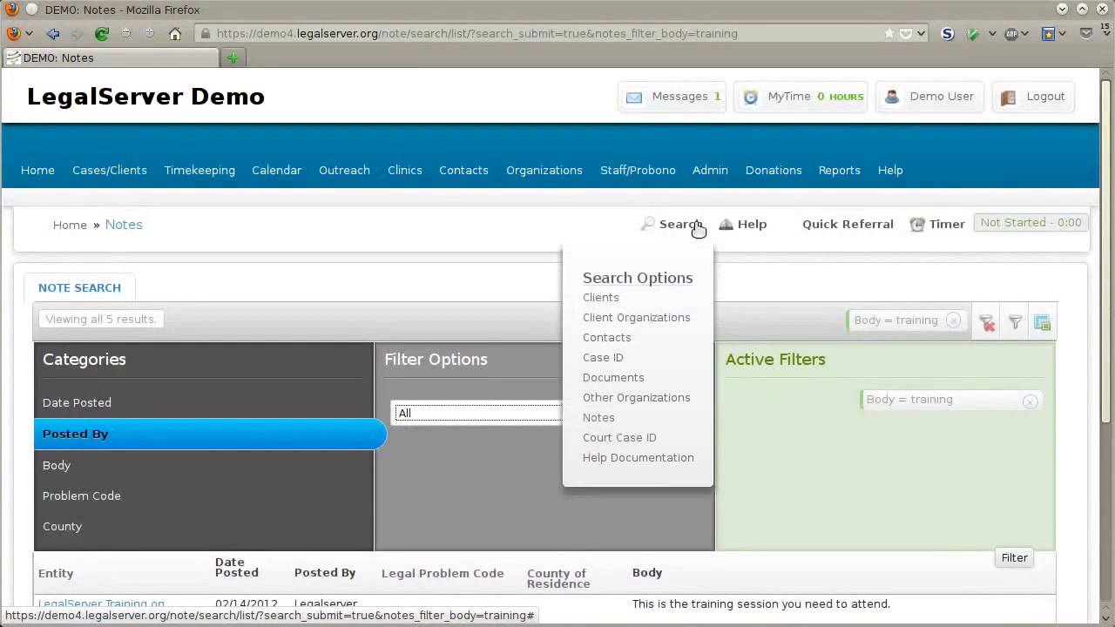
Search court case ID 13-000001 Div A, finding the Main Street Tenants Association litigation record
left_click(640, 444)
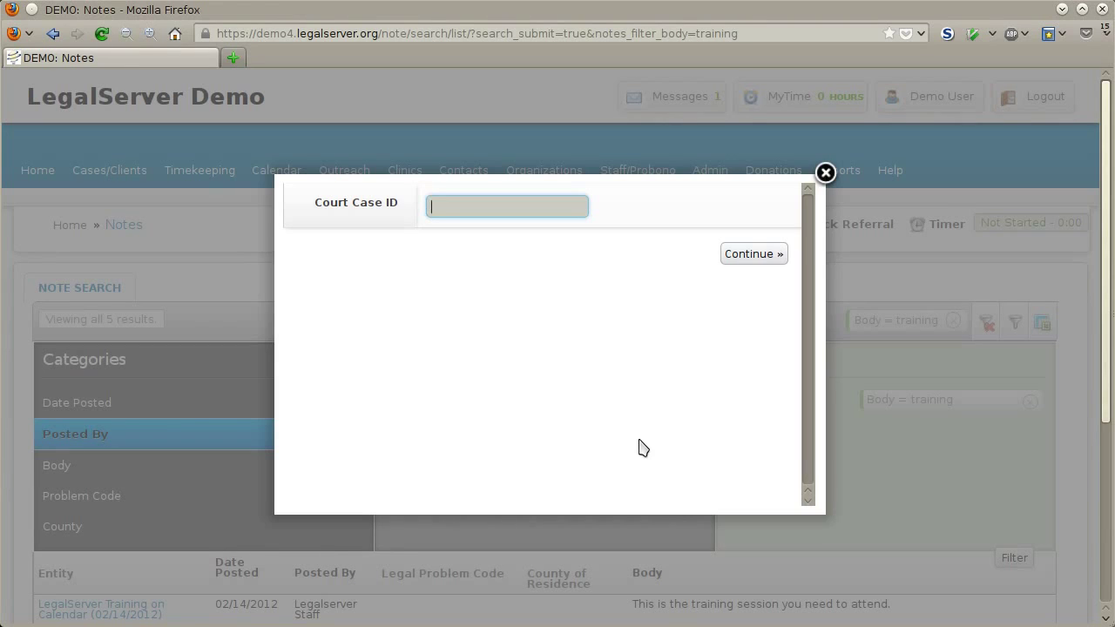
type("13")
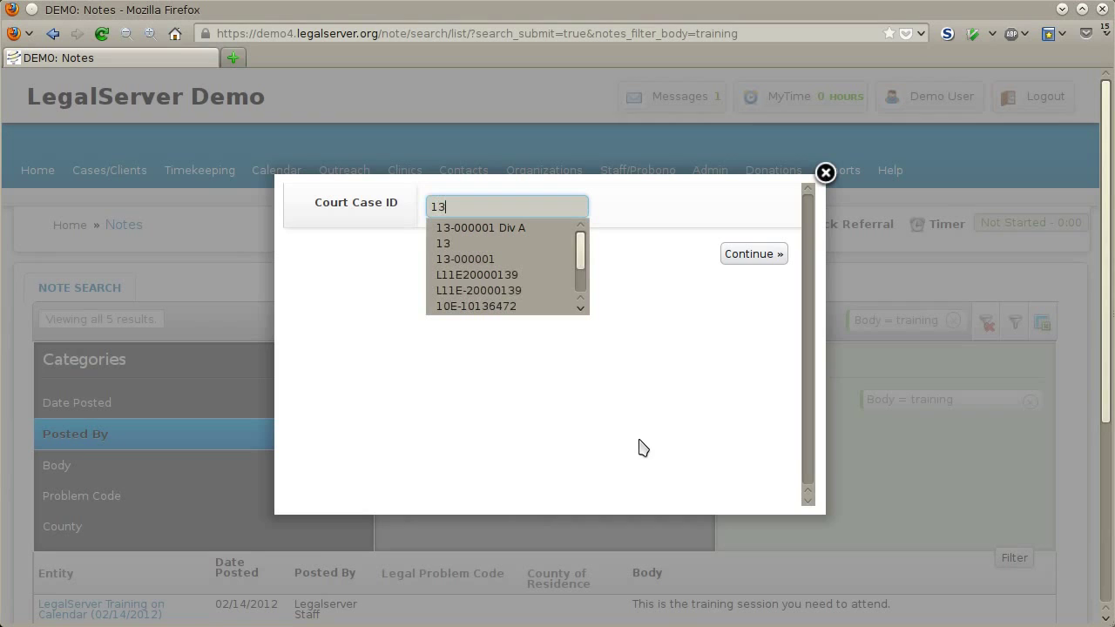
left_click(518, 228)
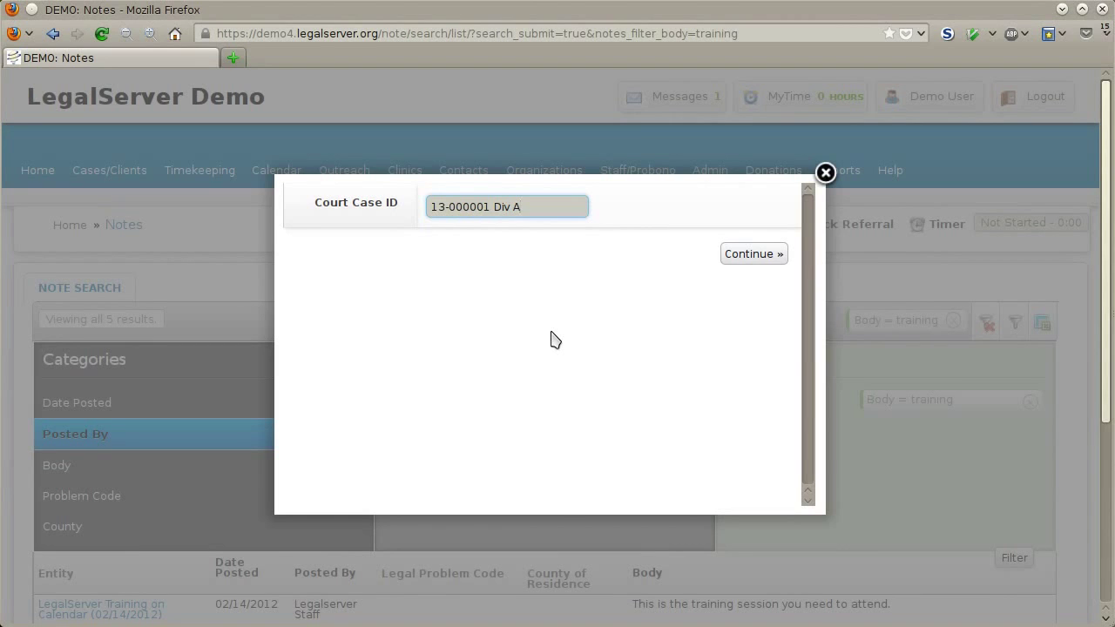
left_click(749, 258)
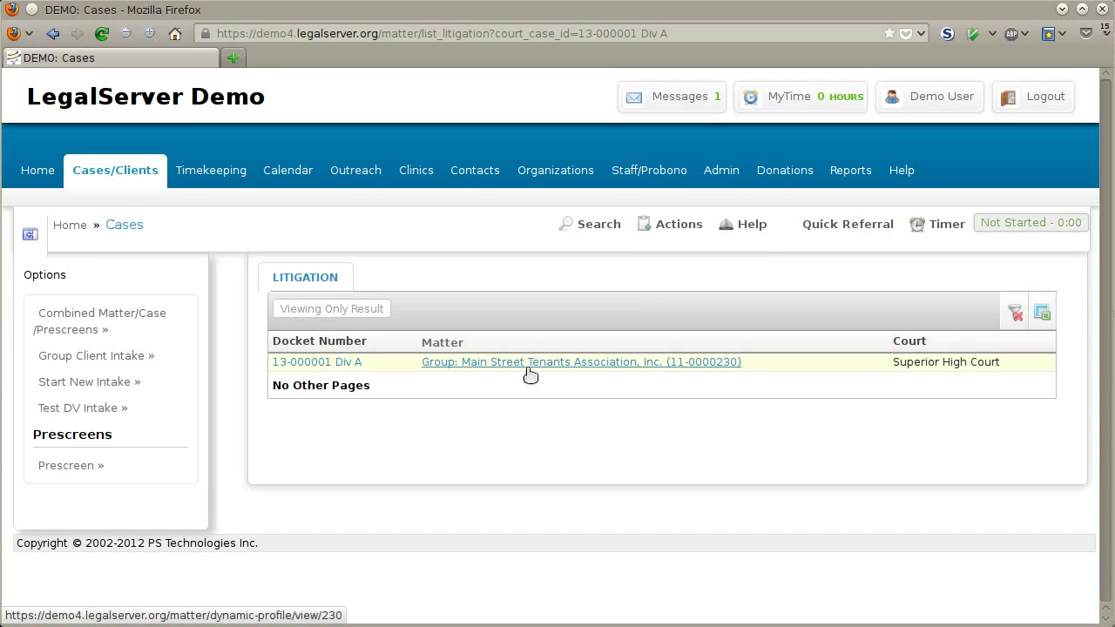
Open the Superior High Court litigation page for docket 13-000001 Div A
left_click(316, 362)
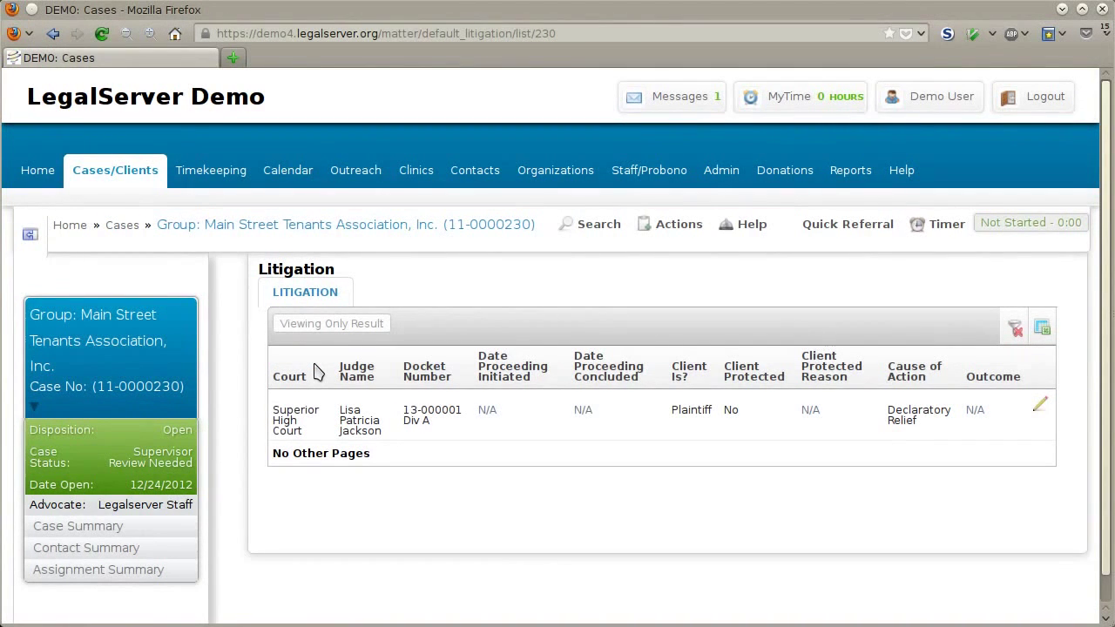
mouse_move(610, 228)
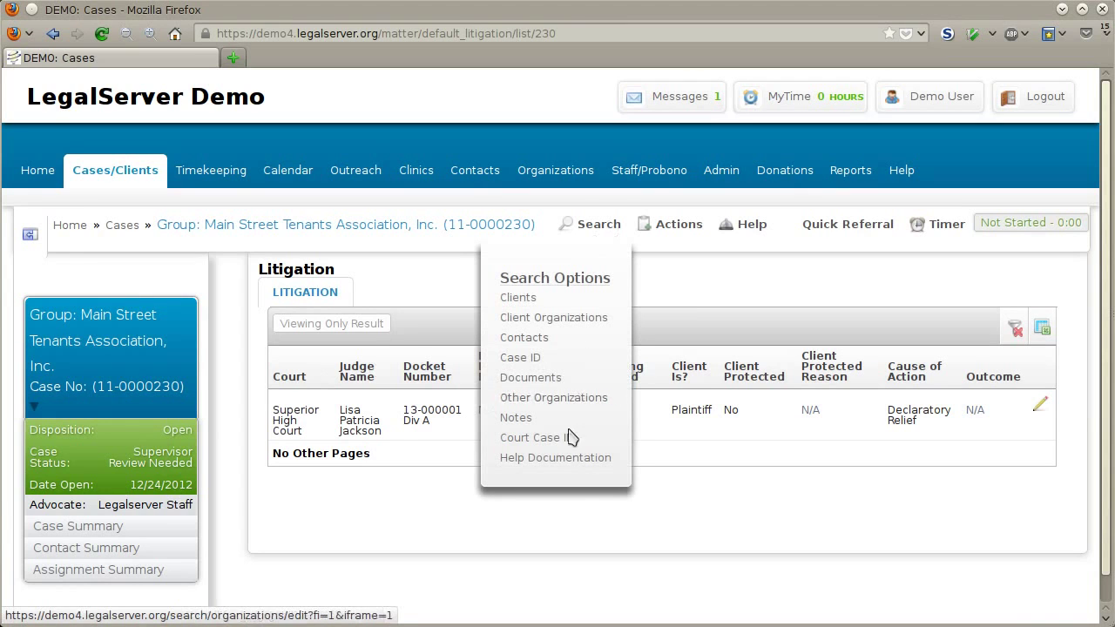
Search the help documentation for 'email', listing 35 matching topics
left_click(568, 459)
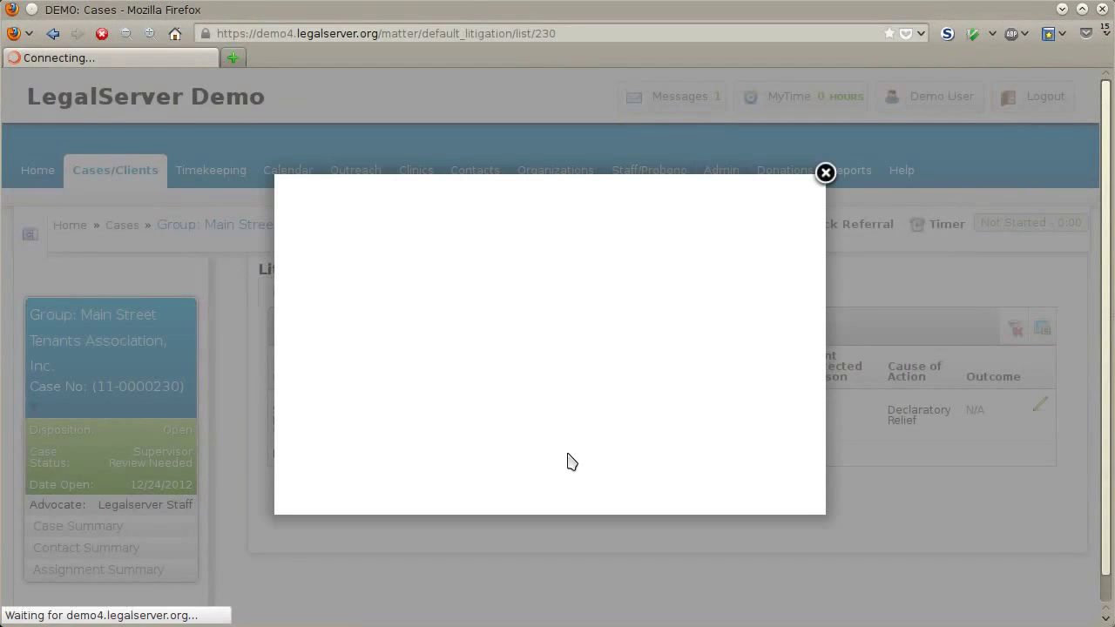
type("email")
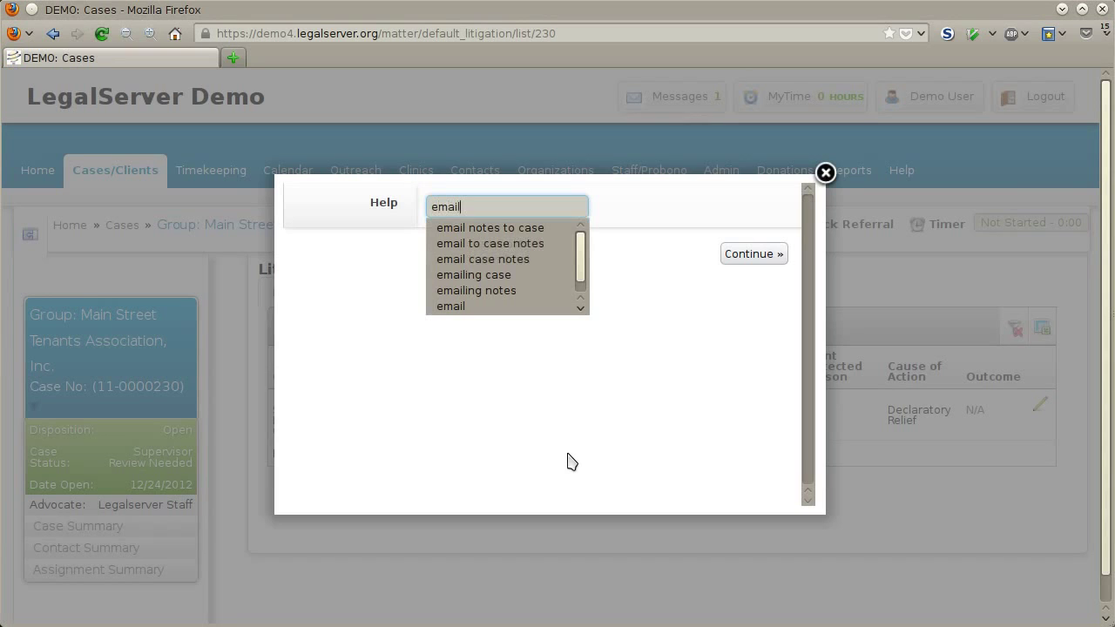
key("Return")
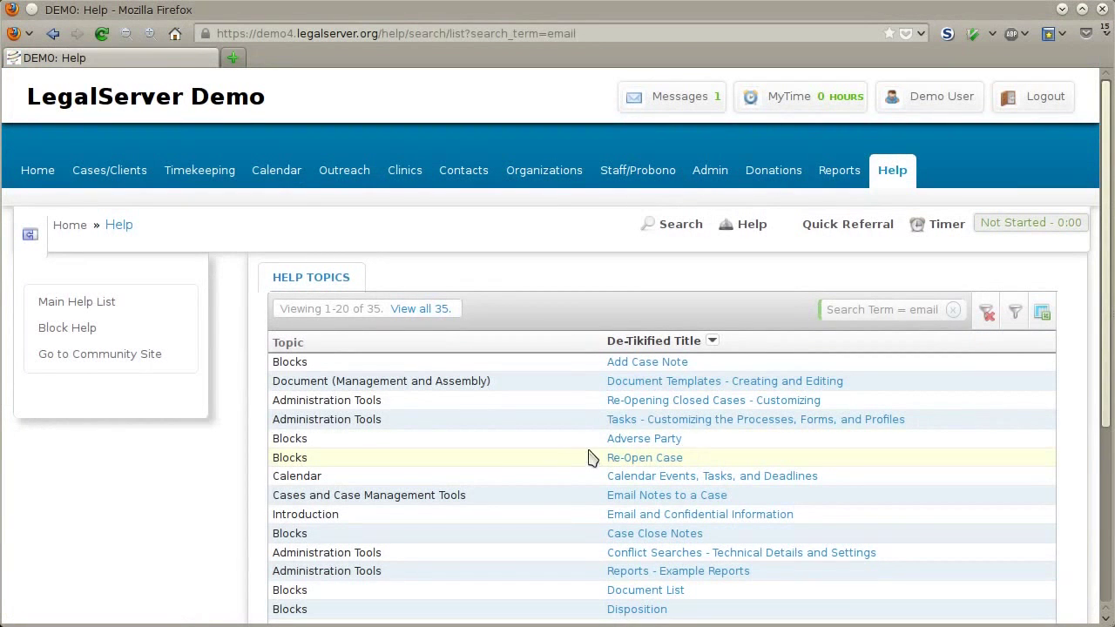
Open the 'Email Notes to a Case' help article from the results
scroll(571, 430, "down", 1)
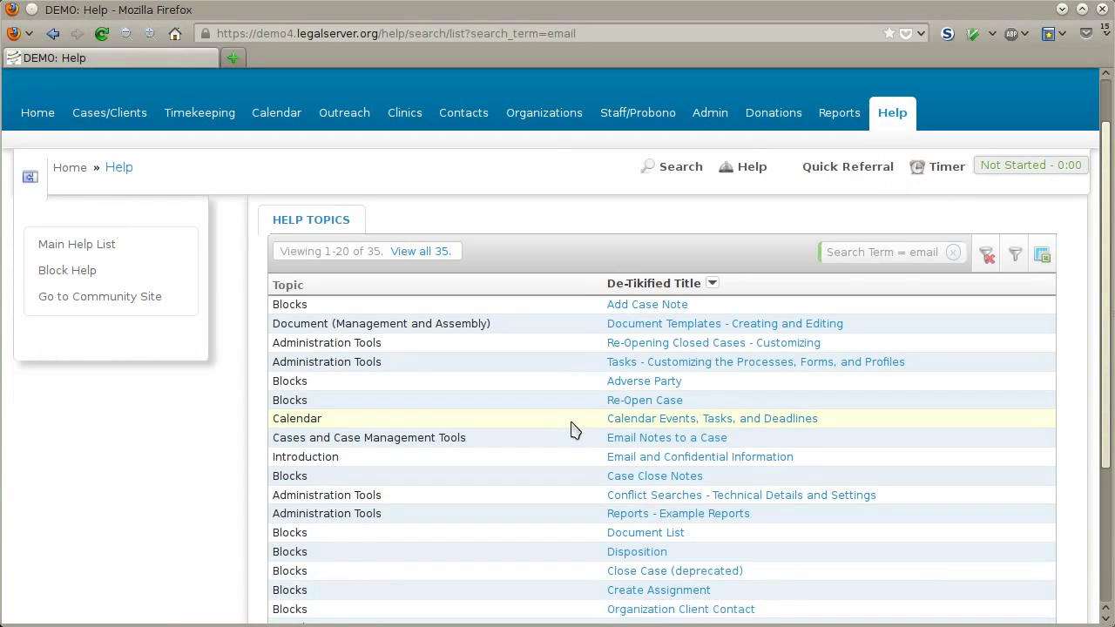
left_click_drag(578, 446, 758, 446)
left_click(858, 444)
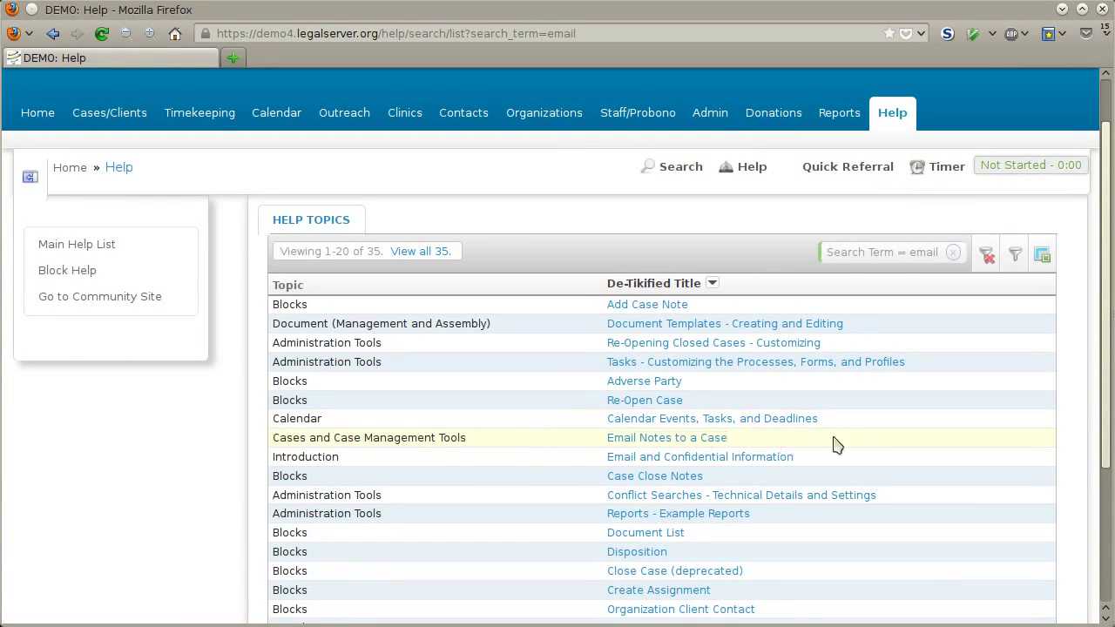
left_click(688, 440)
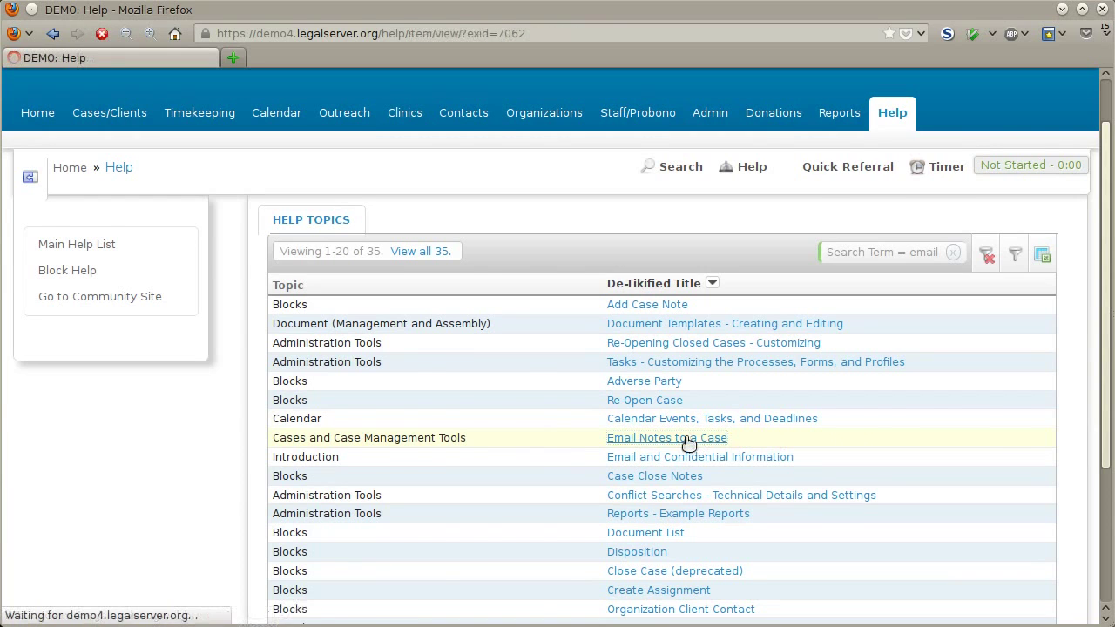